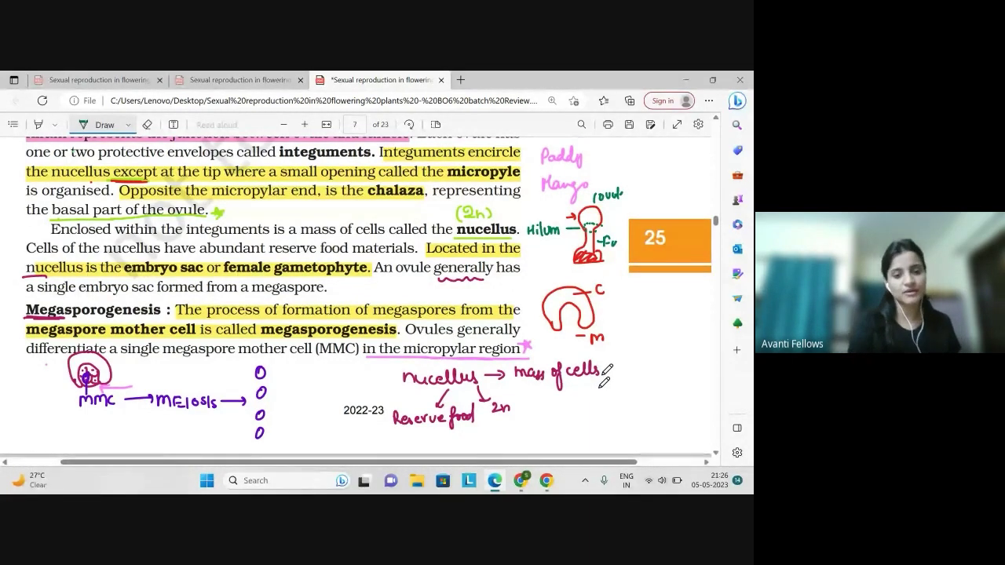
# Underline "of the nucellus." below Figure 2.8 on page 8 and close the underline with a bracket.
pyautogui.click(716, 453)
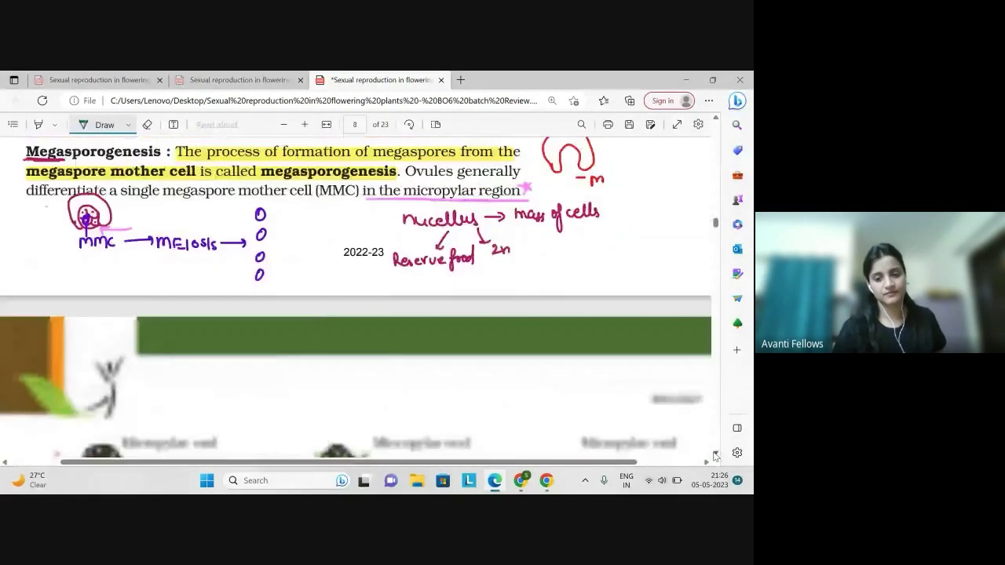
pyautogui.click(715, 454)
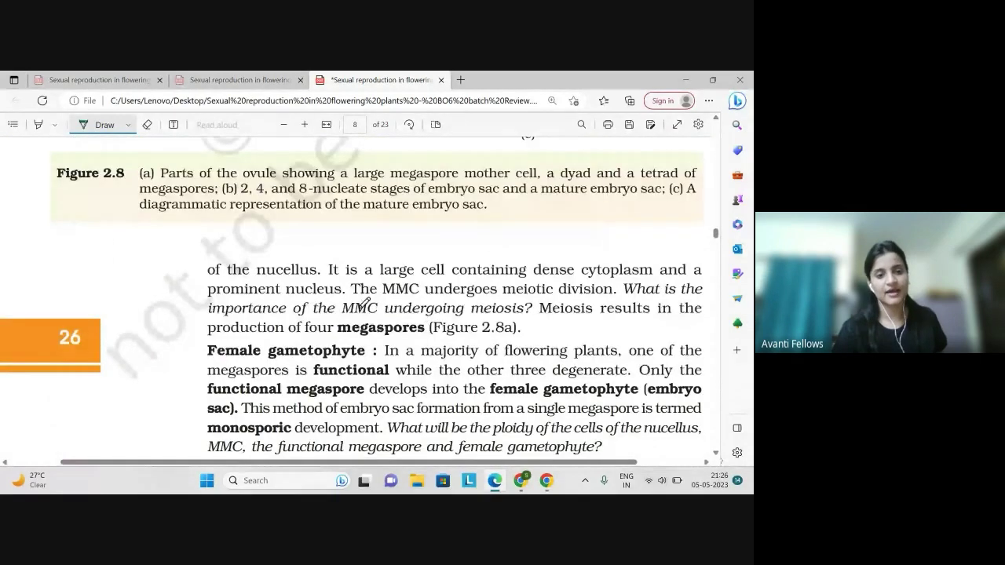
pyautogui.moveTo(210, 271); pyautogui.dragTo(328, 276)
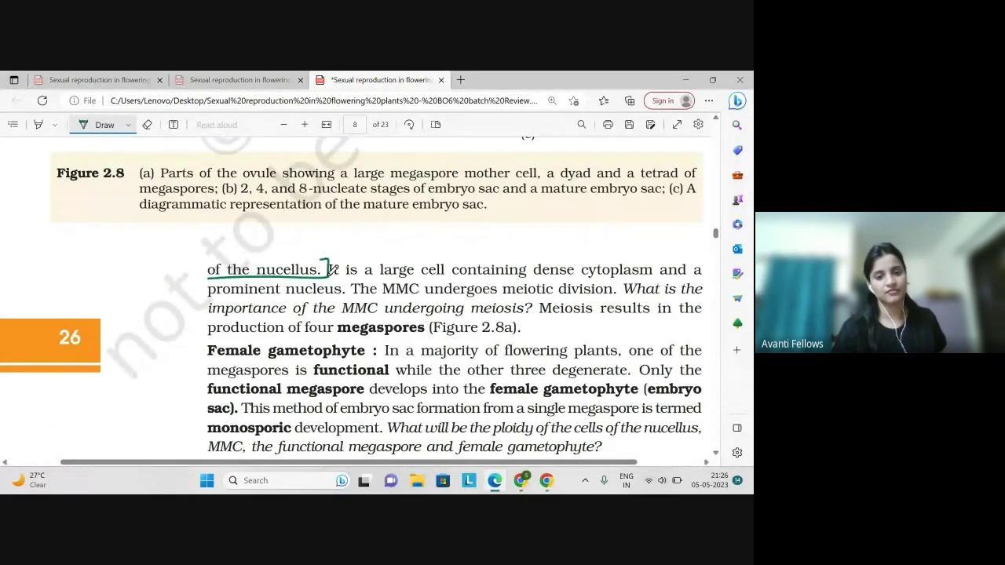
# Switch to the Mannual_Attendance_G12 spreadsheet in Chrome and open the B06_NEET sheet.
pyautogui.click(524, 480)
pyautogui.click(383, 80)
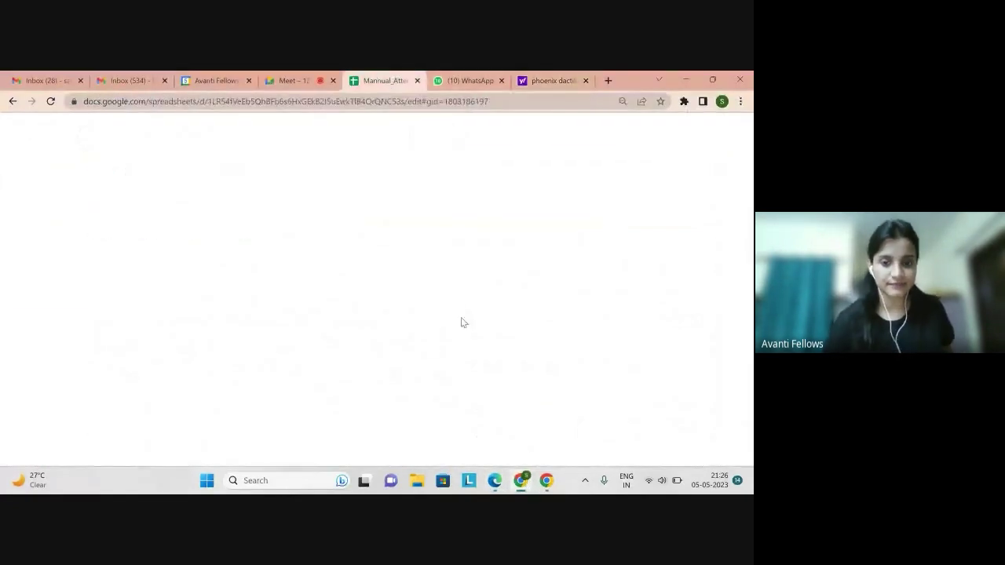
pyautogui.click(628, 225)
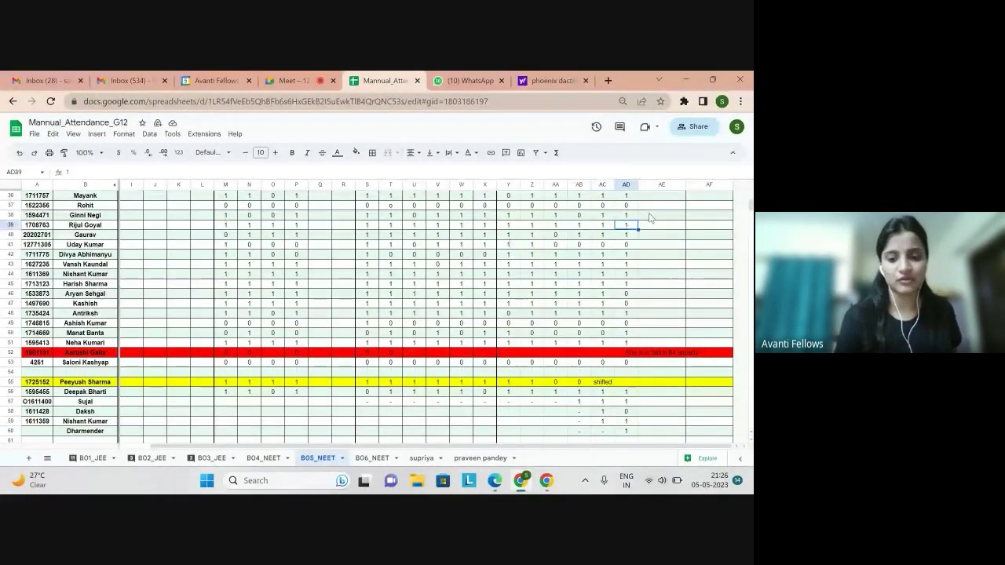
pyautogui.click(371, 458)
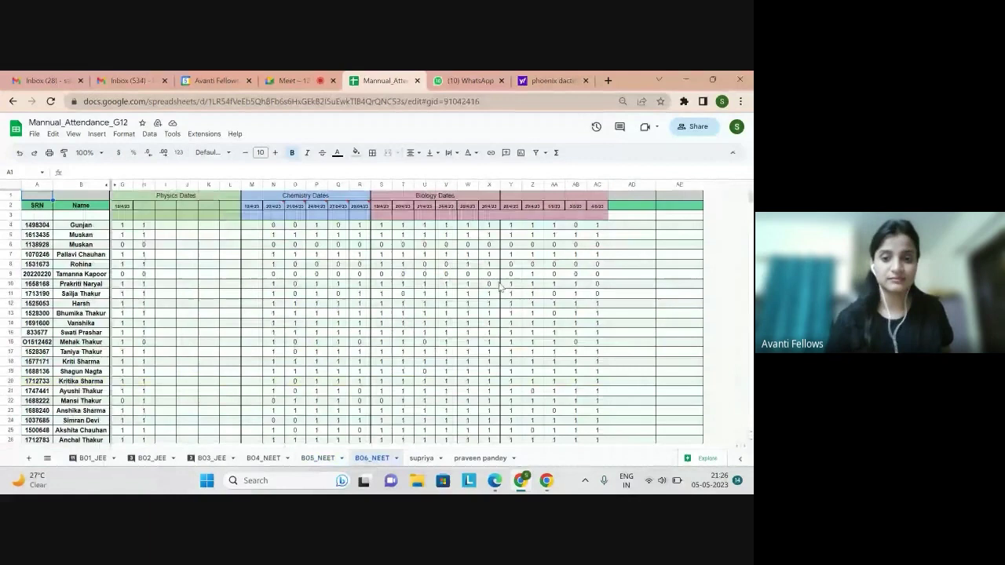
# Insert a column after the last Biology date, column AC, and set its date header in AD2 to 5/5/23.
pyautogui.click(599, 207)
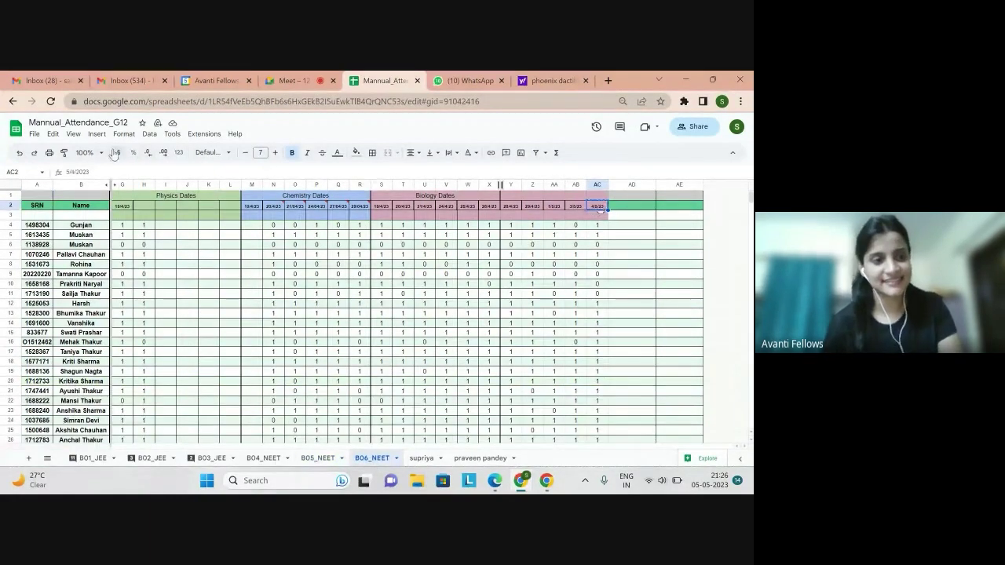
pyautogui.click(97, 133)
pyautogui.moveTo(125, 180)
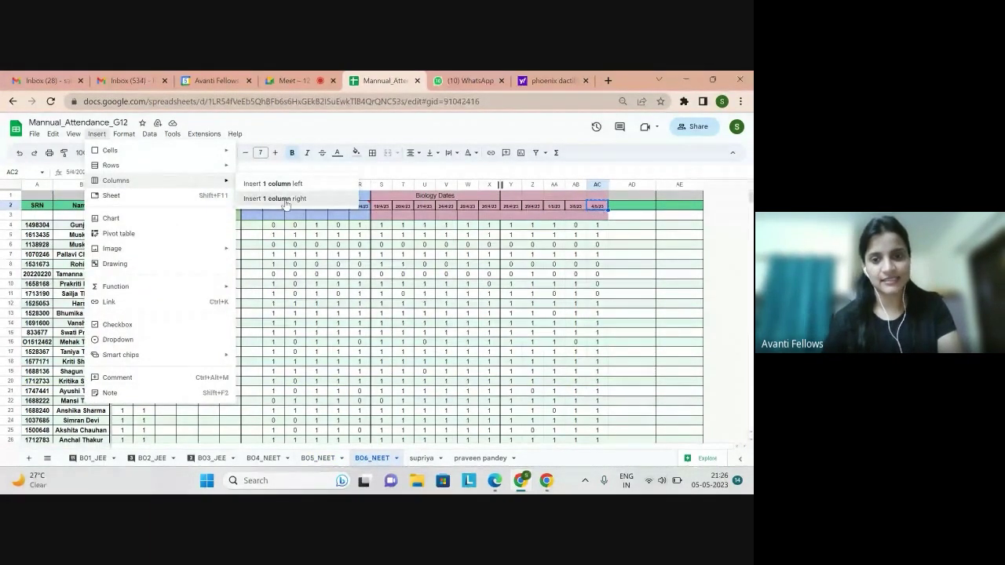
pyautogui.click(271, 202)
pyautogui.write('4/5/23')
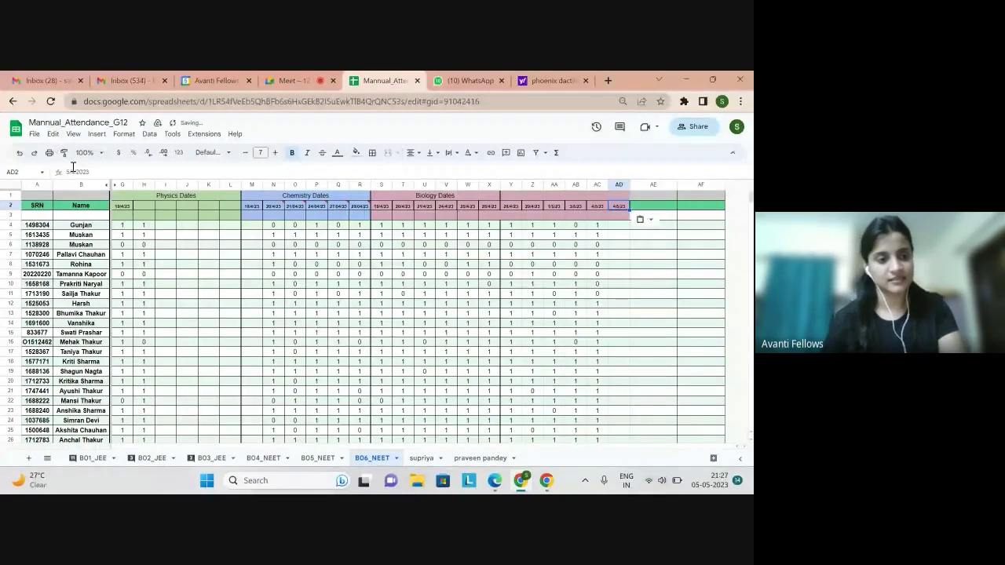
pyautogui.click(75, 169)
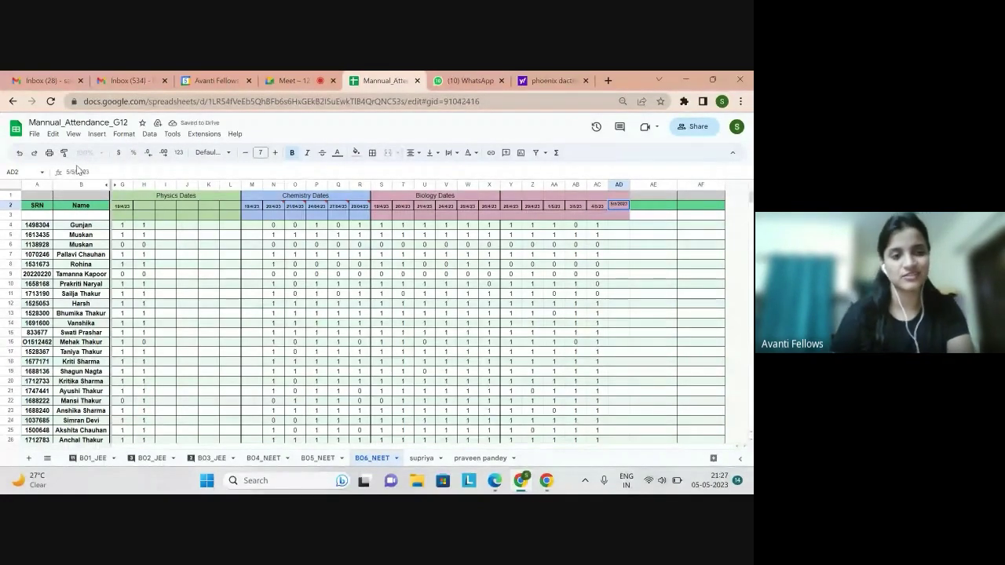
# Record the 5/5/23 attendance in AD4:AD7 as 0, 1, 1, 1.
pyautogui.click(619, 225)
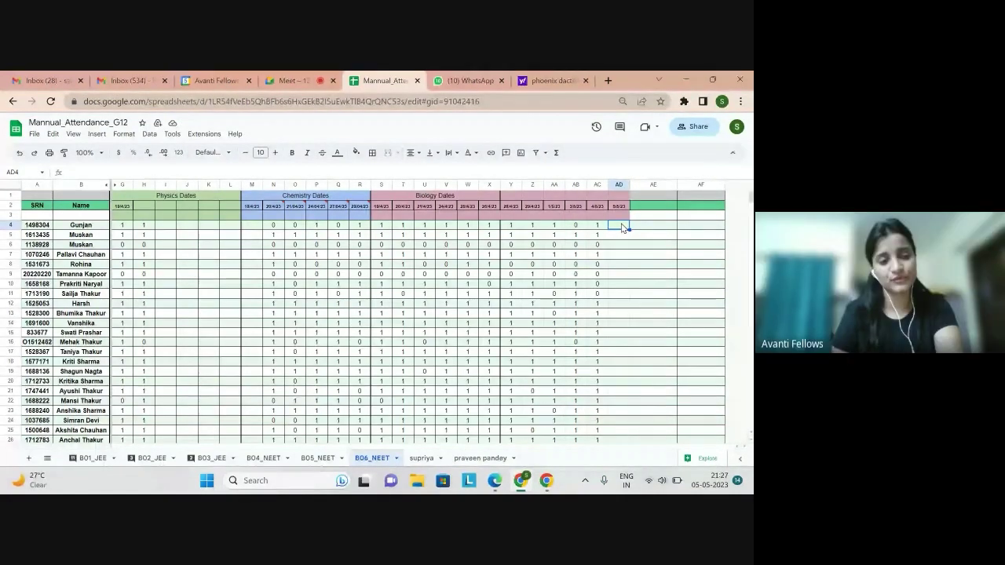
pyautogui.write('0')
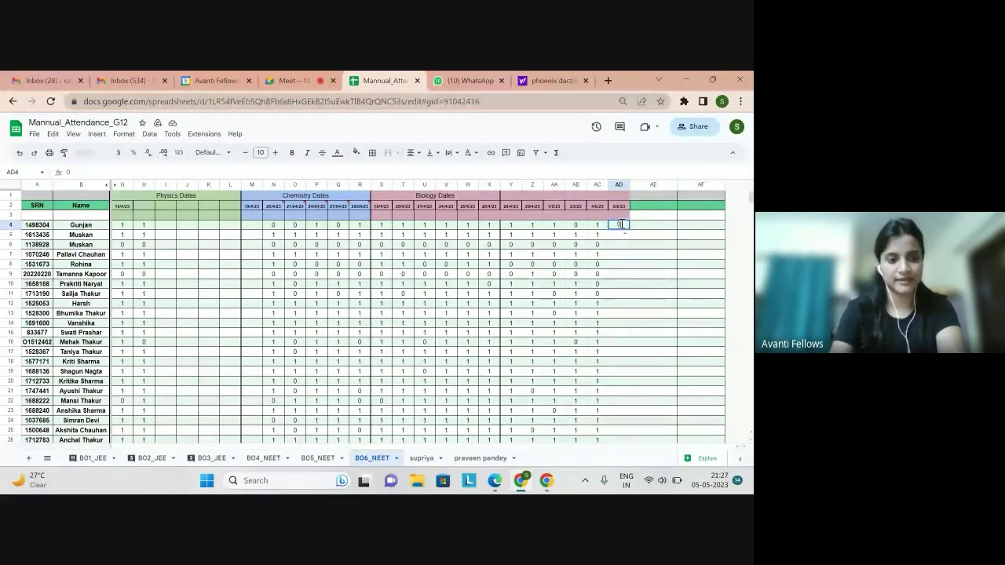
pyautogui.press('Return')
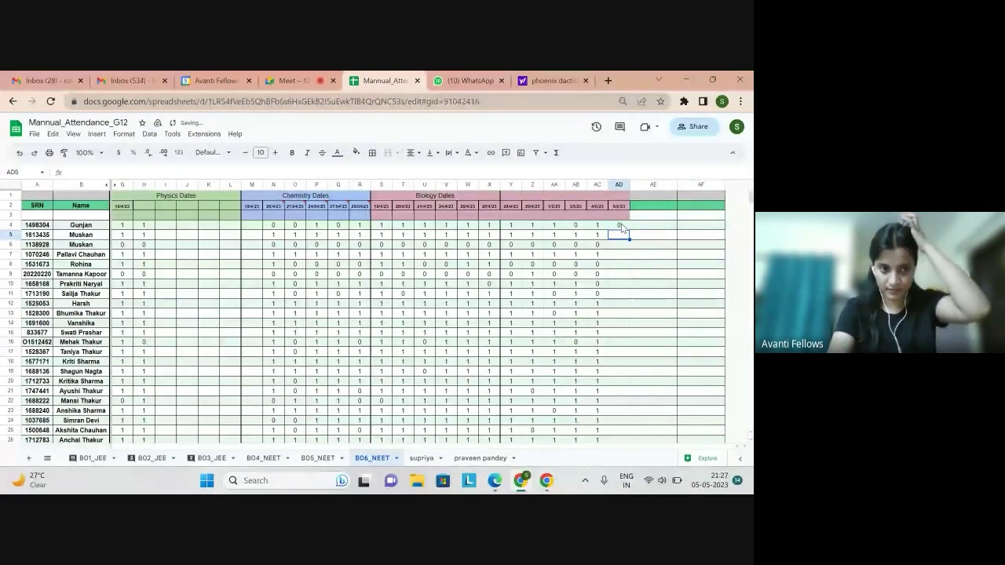
pyautogui.write('1')
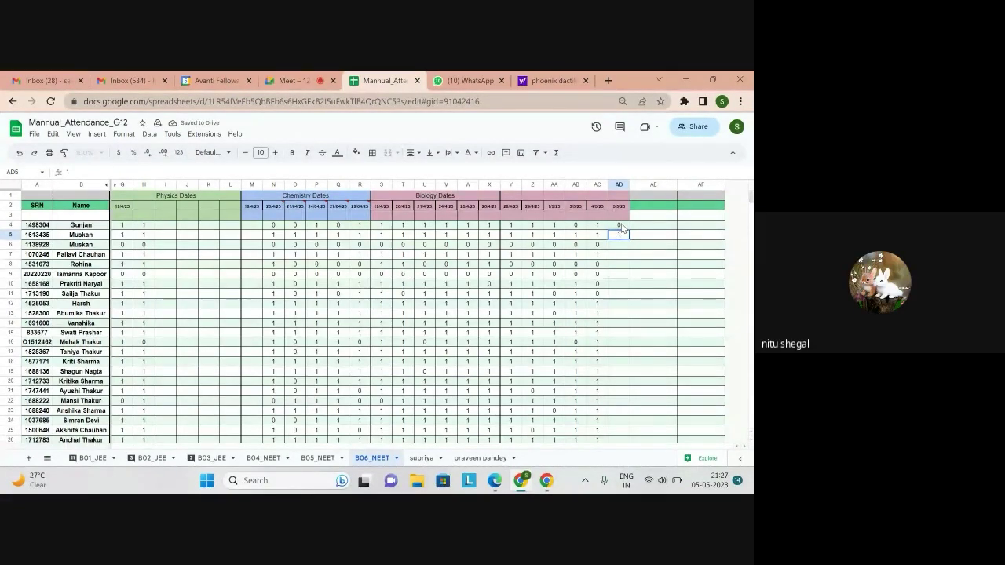
pyautogui.press('Return')
pyautogui.write('1')
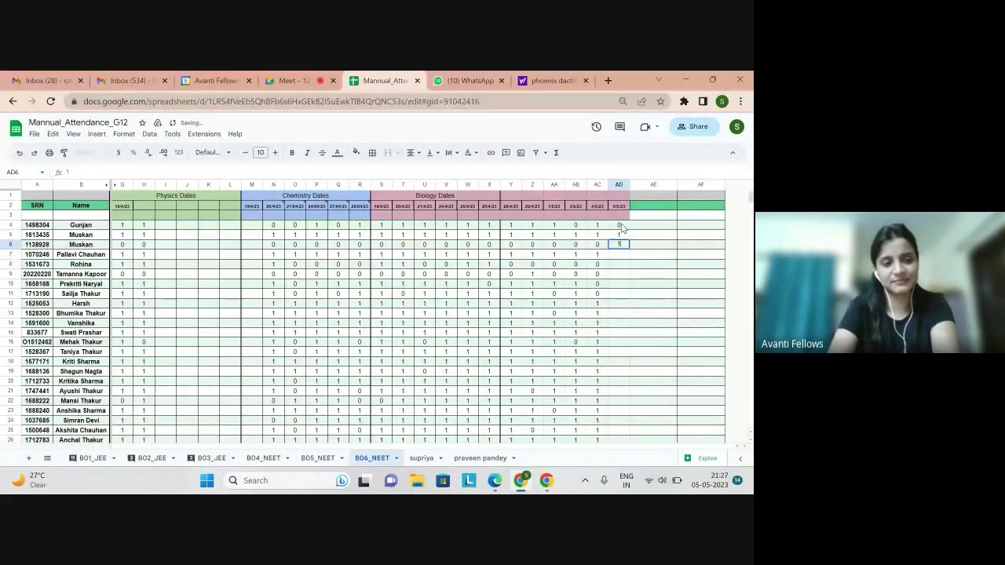
pyautogui.press('Return')
pyautogui.write('1')
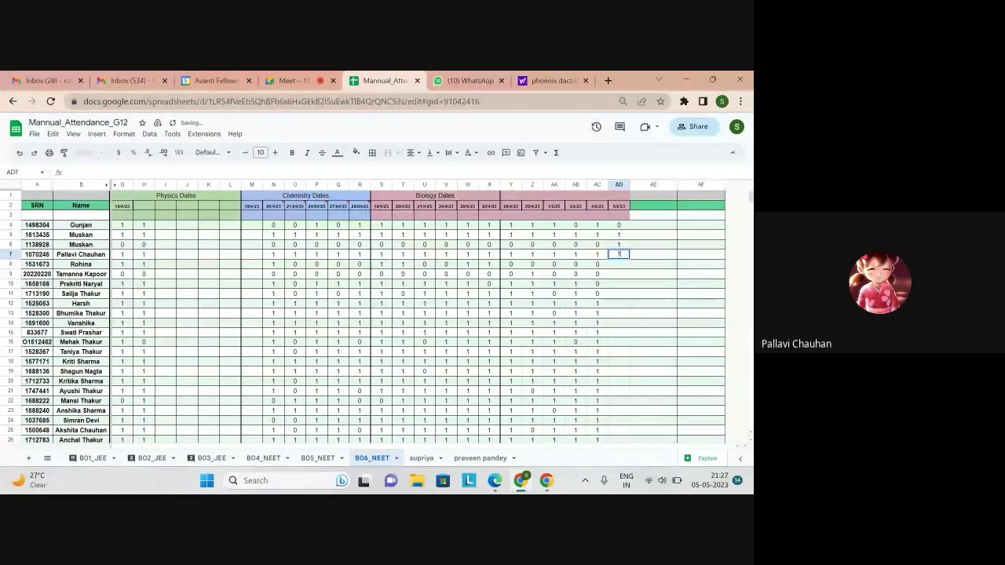
pyautogui.press('Return')
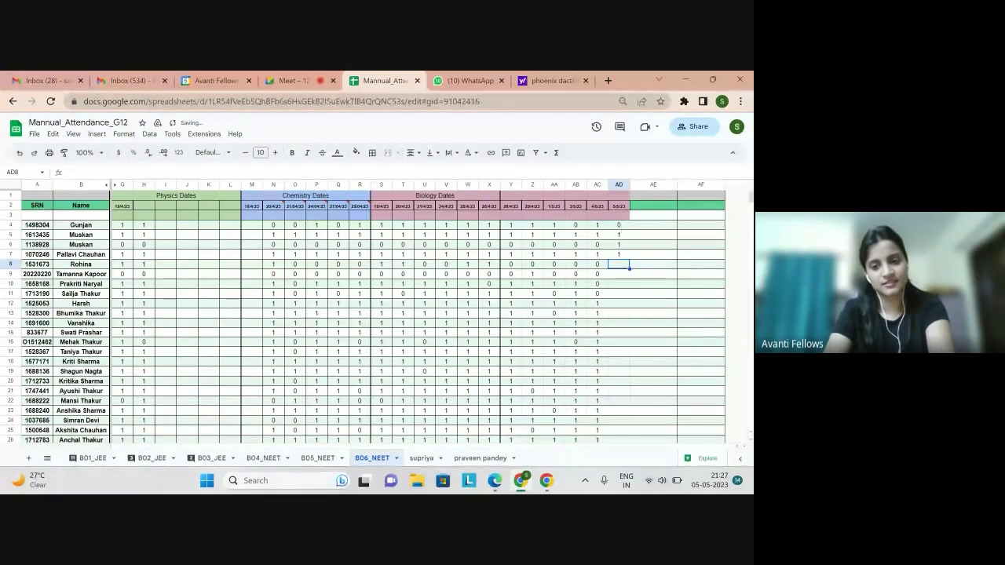
# Mark the students in rows 8 to 10 absent for 5/5/23 with 0 in AD8:AD10.
pyautogui.write('0')
pyautogui.press('Return')
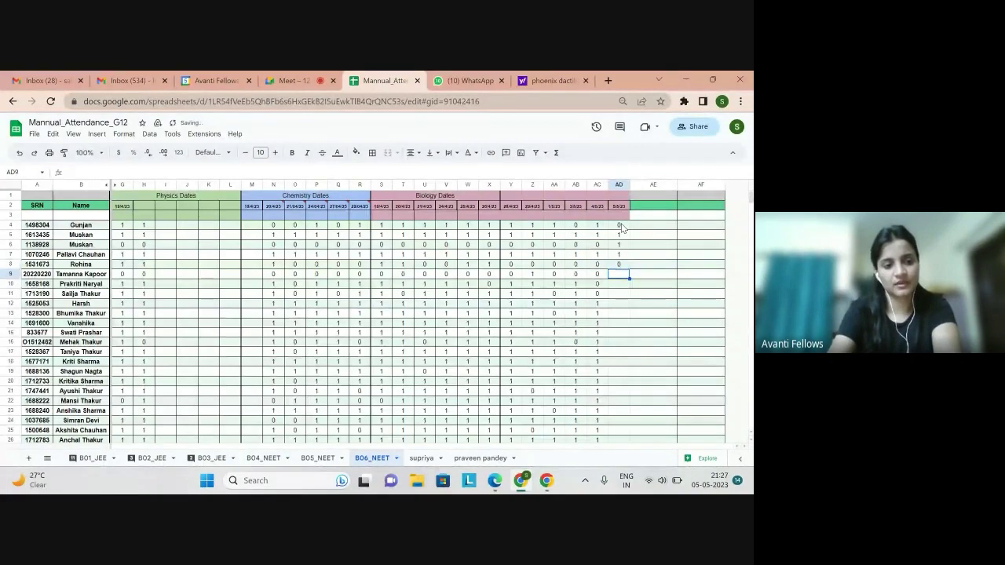
pyautogui.write('0')
pyautogui.press('Return')
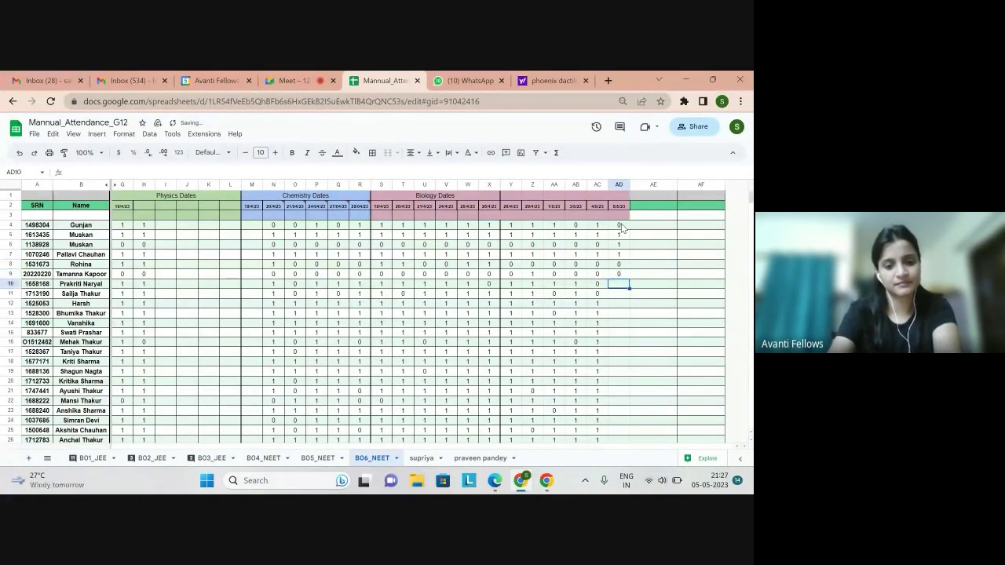
pyautogui.write('1')
pyautogui.press('BackSpace')
pyautogui.write('0')
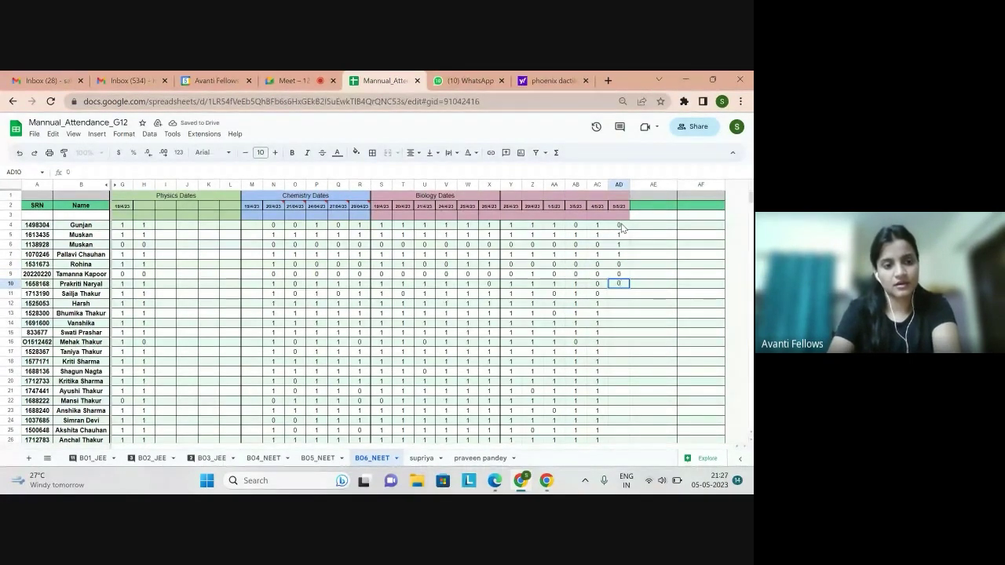
pyautogui.press('Return')
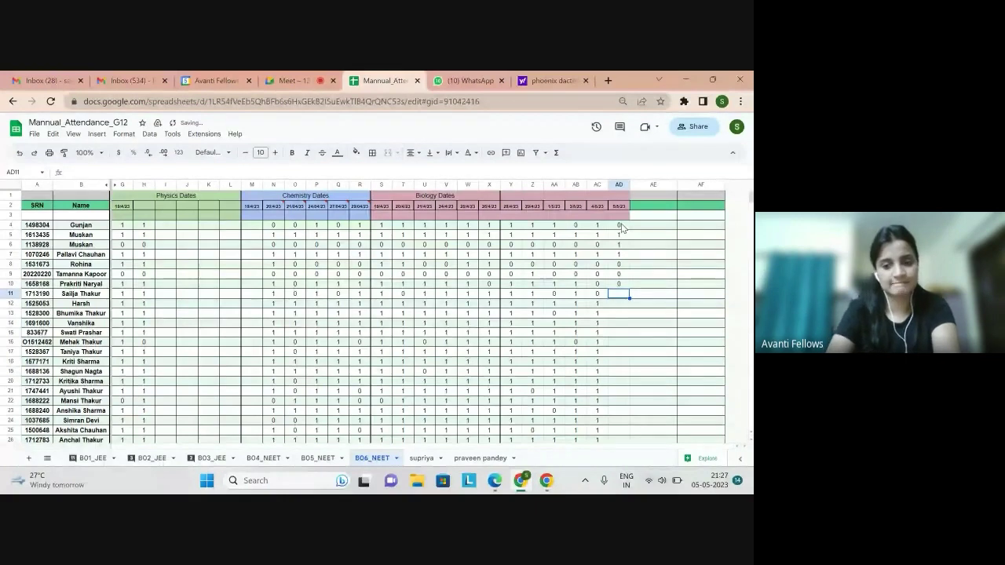
# Mark the students in rows 11 to 15 present for 5/5/23 with 1 in AD11:AD15.
pyautogui.write('1')
pyautogui.press('Return')
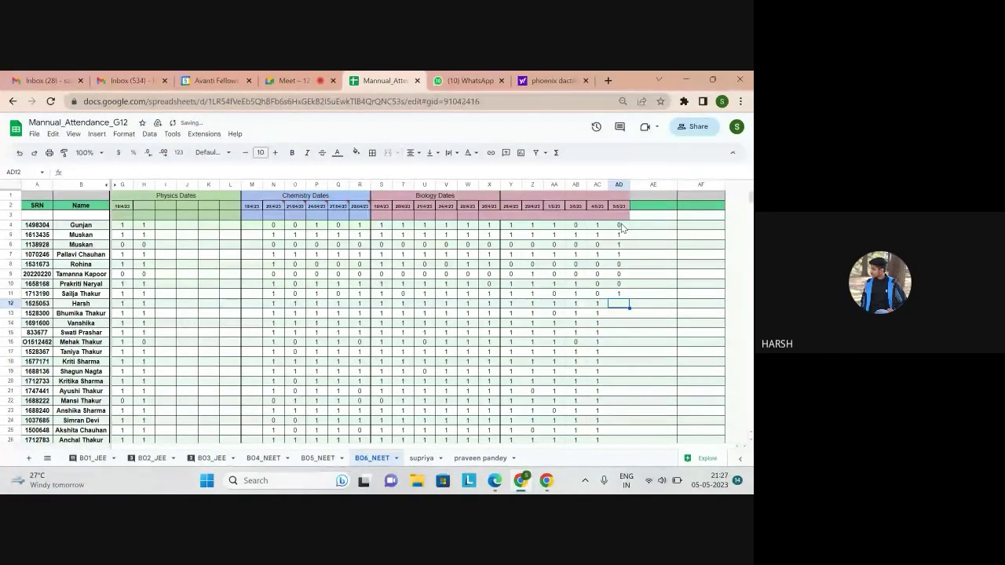
pyautogui.write('1')
pyautogui.press('Return')
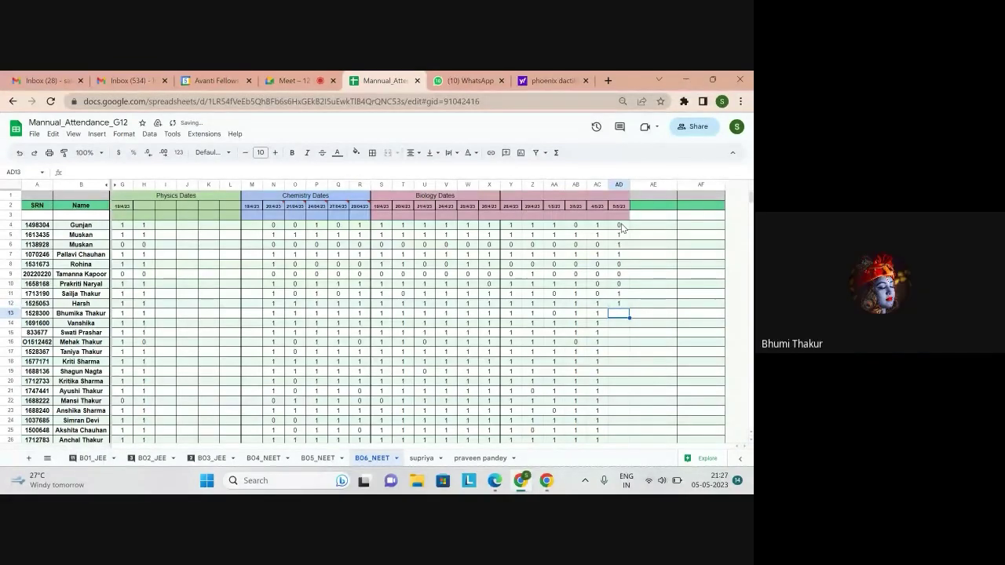
pyautogui.write('1')
pyautogui.press('Return')
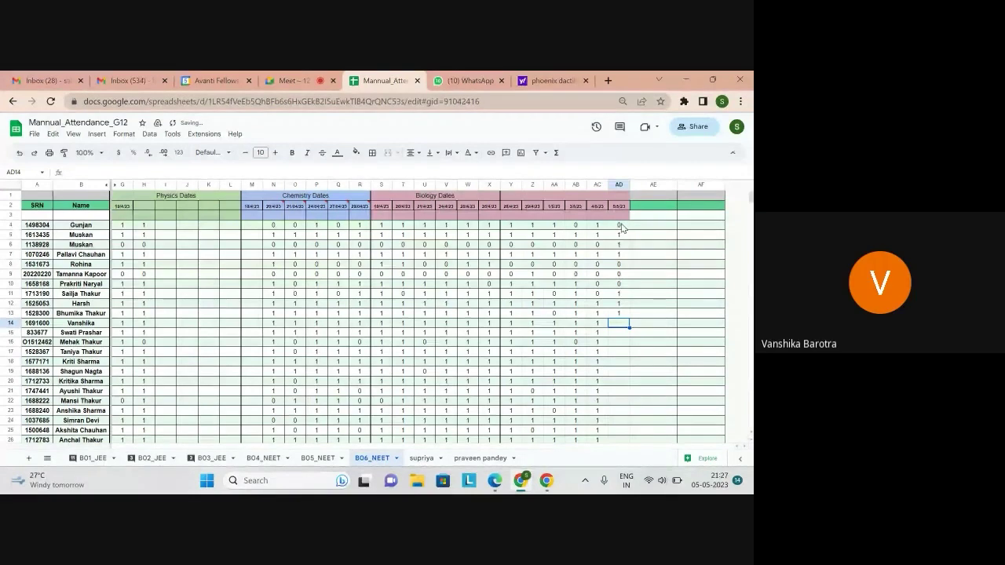
pyautogui.write('1')
pyautogui.press('Return')
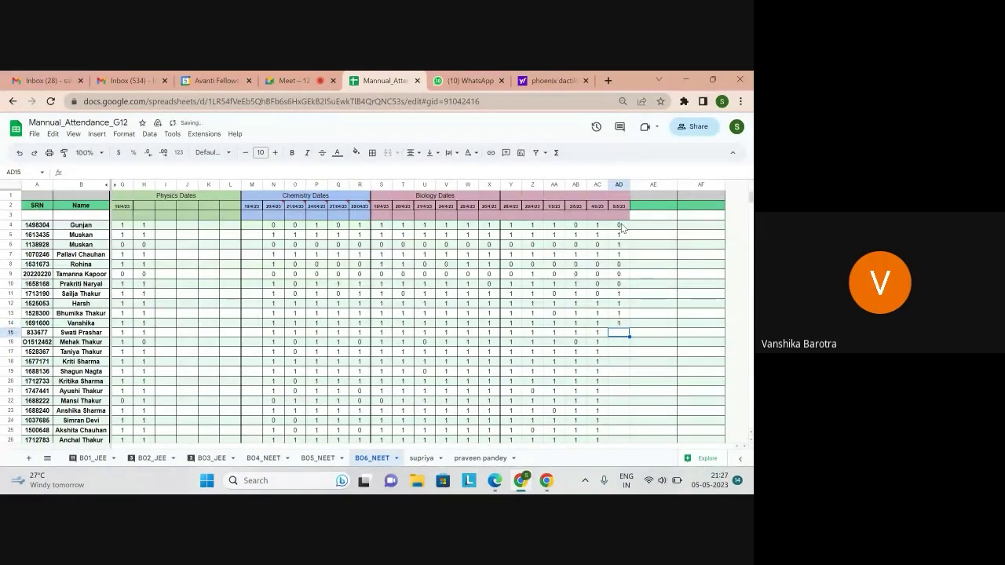
pyautogui.write('1')
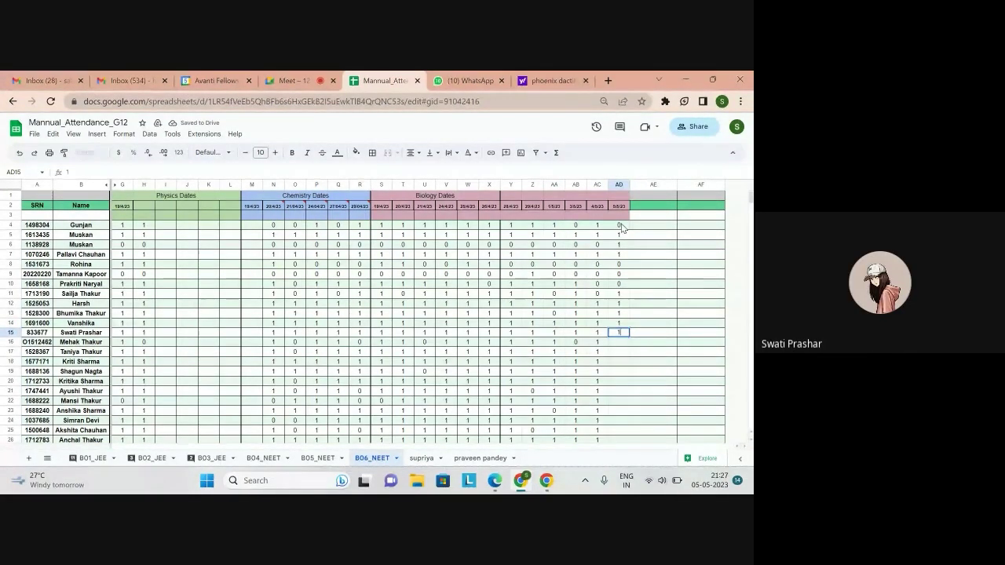
pyautogui.press('Return')
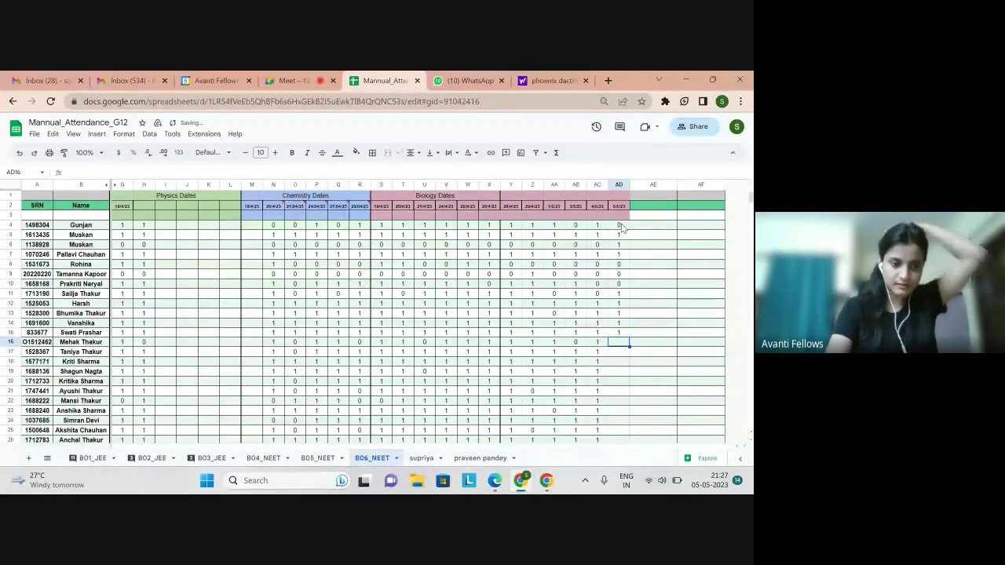
# Record the 5/5/23 attendance as 0 in AD16 and 1 in each of AD17:AD19.
pyautogui.write('0')
pyautogui.press('Return')
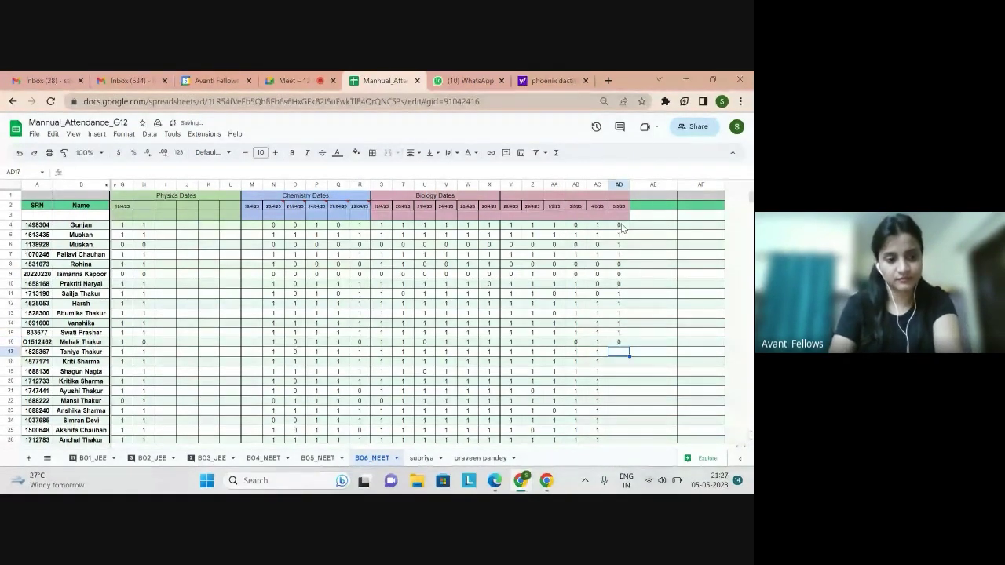
pyautogui.write('1')
pyautogui.press('Return')
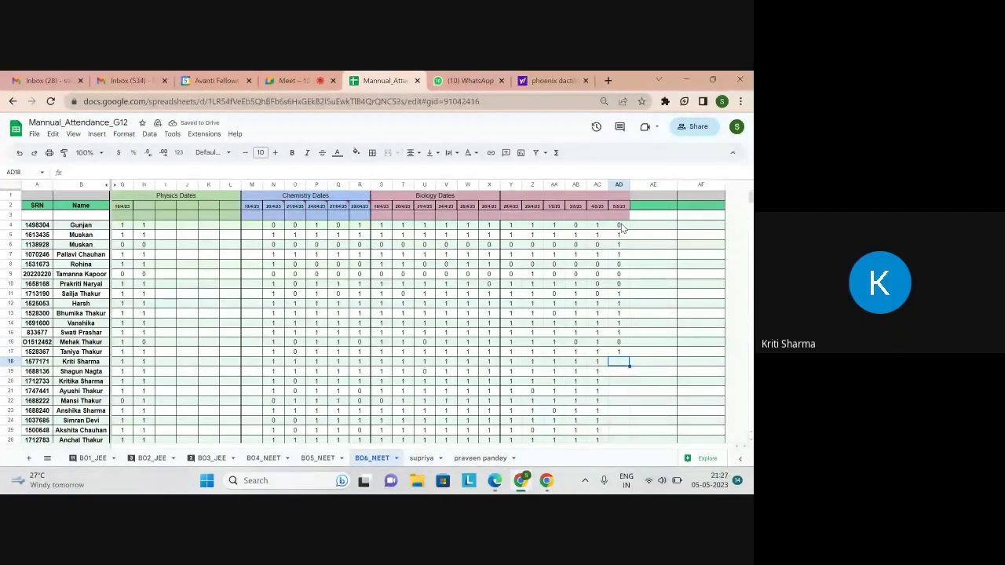
pyautogui.write('1')
pyautogui.press('Return')
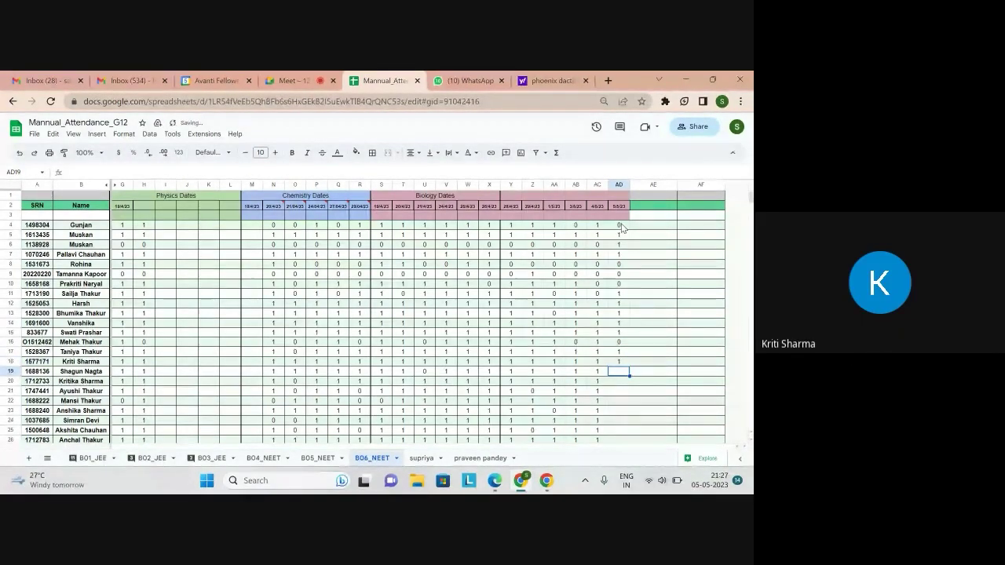
pyautogui.write('1')
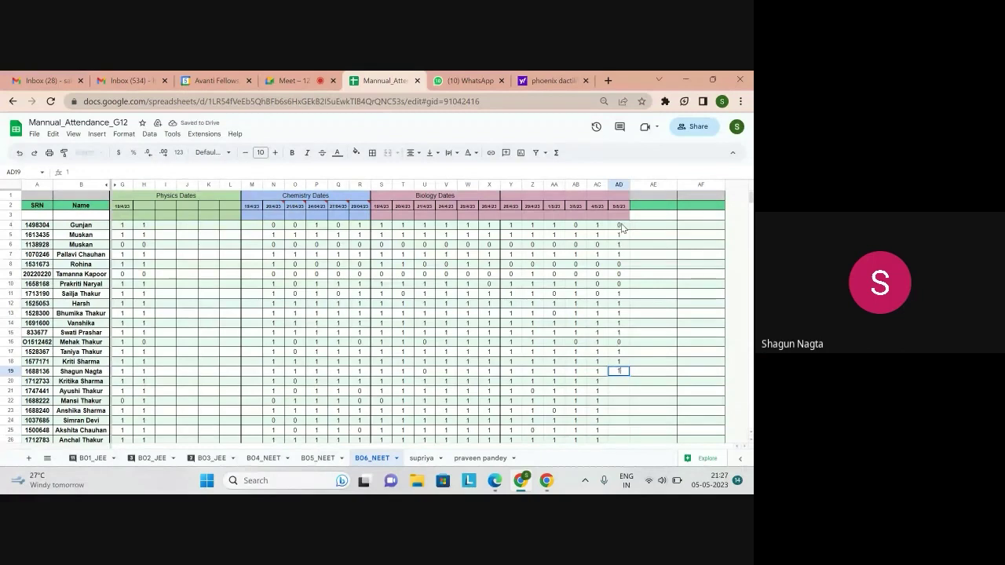
pyautogui.press('Return')
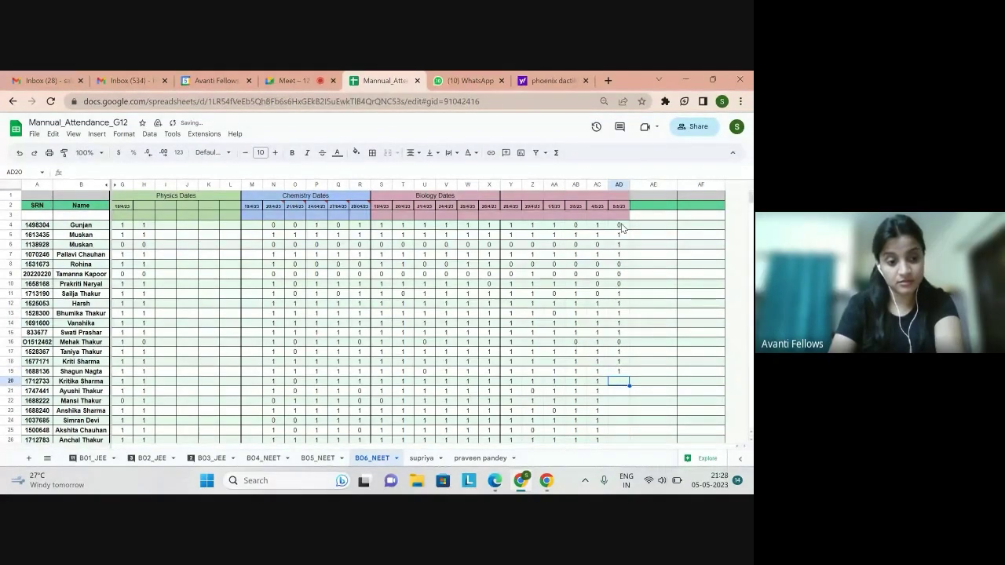
# Record the 5/5/23 attendance as 0 in AD20 and 1 in AD21 and AD22.
pyautogui.write('0')
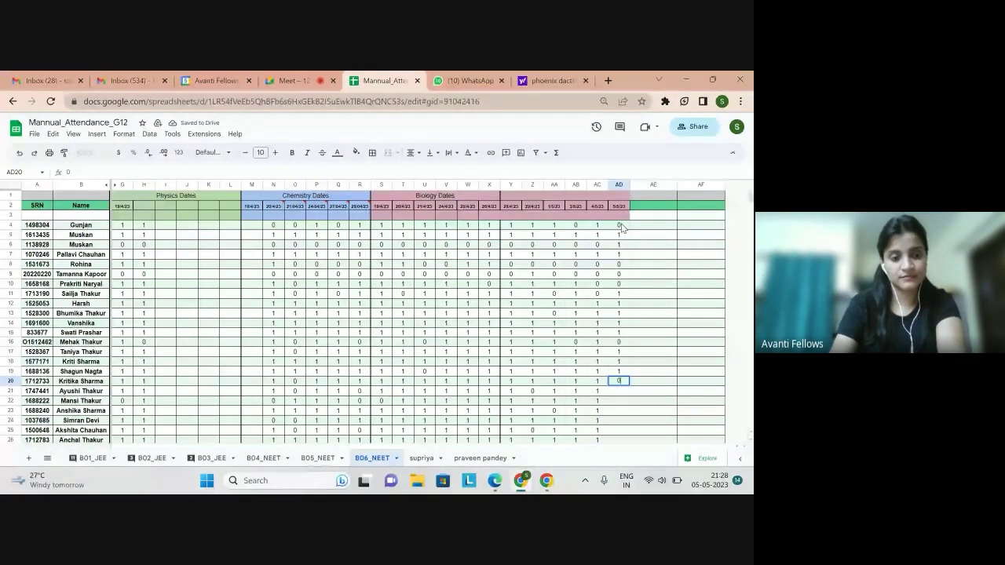
pyautogui.press('Return')
pyautogui.write('1')
pyautogui.press('Return')
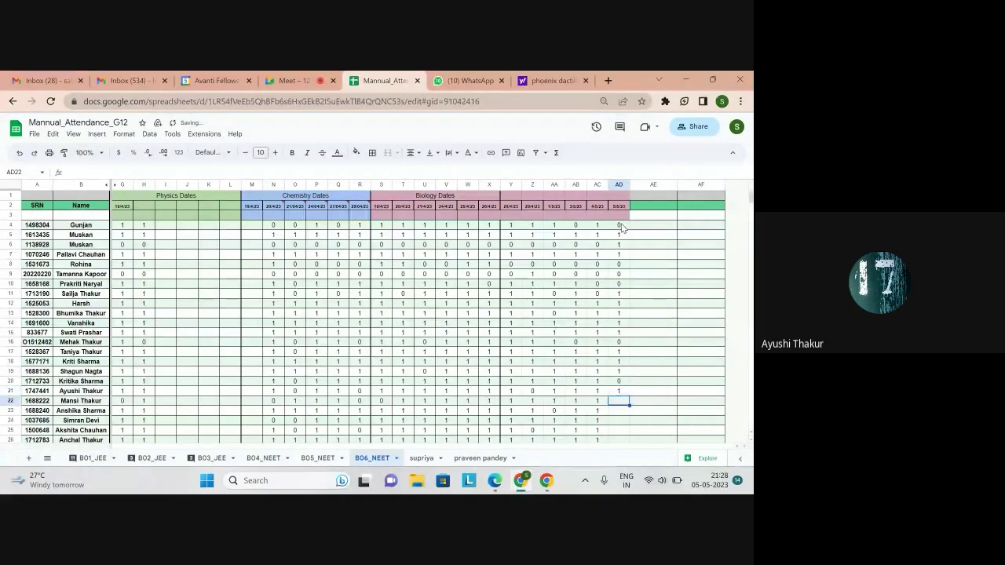
pyautogui.write('1')
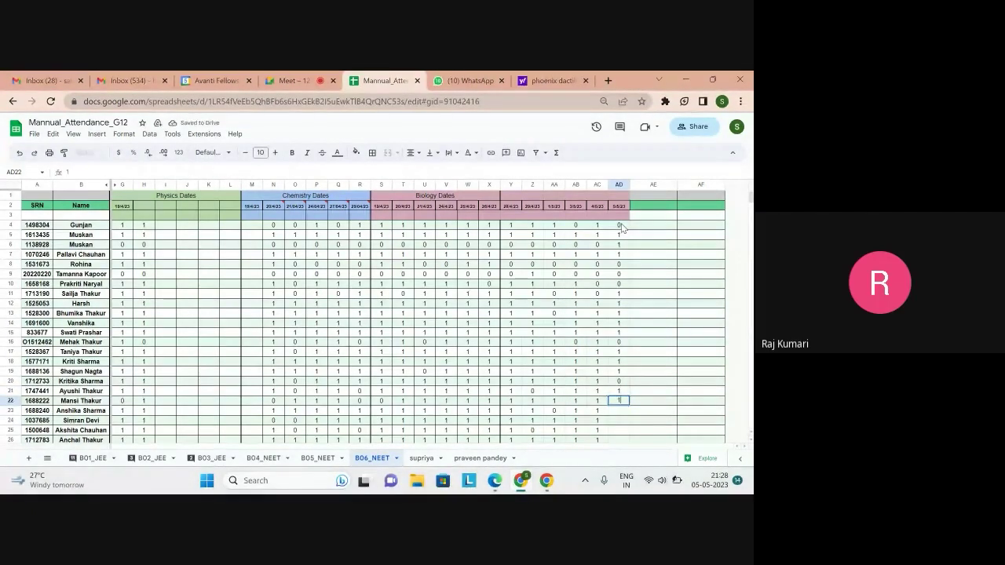
pyautogui.press('Return')
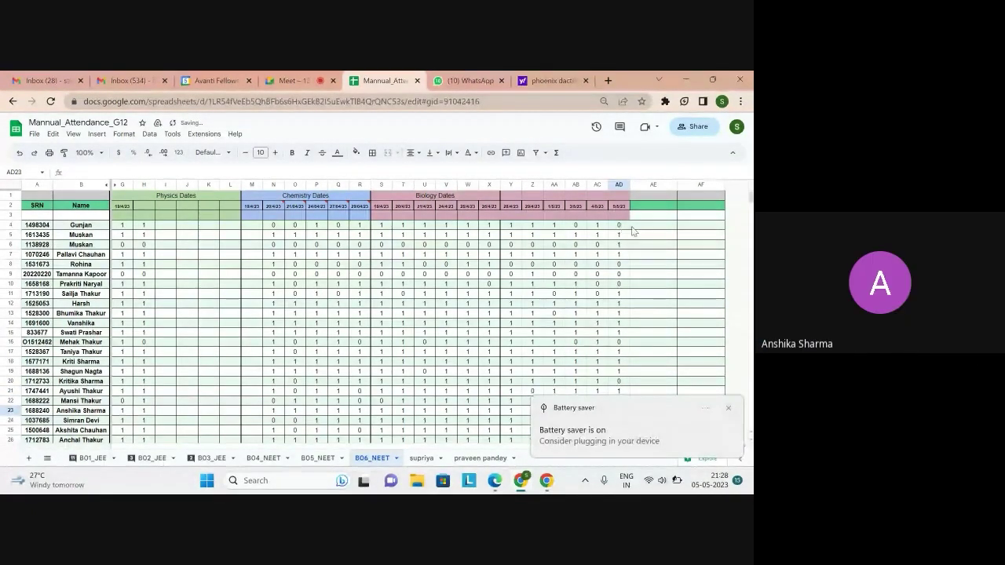
# Dismiss the battery saver notification and mark the students in rows 23 to 25 present with 1 in AD23:AD25.
pyautogui.click(729, 408)
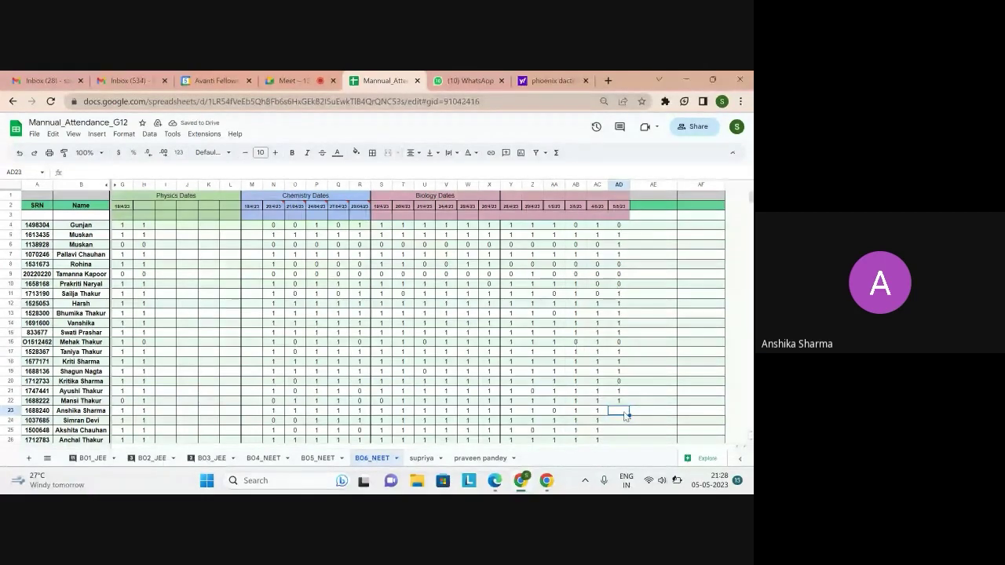
pyautogui.write('1')
pyautogui.press('Return')
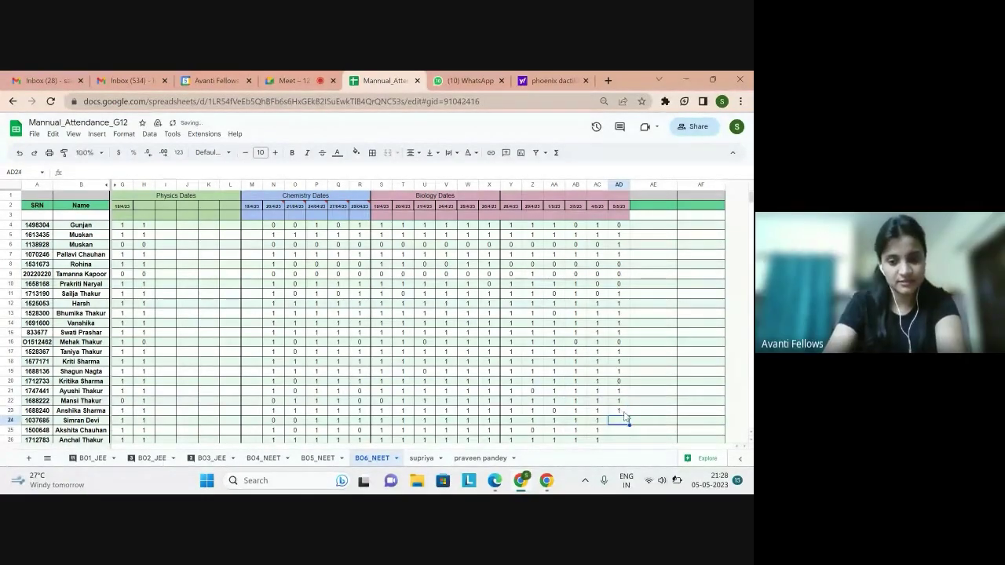
pyautogui.write('1')
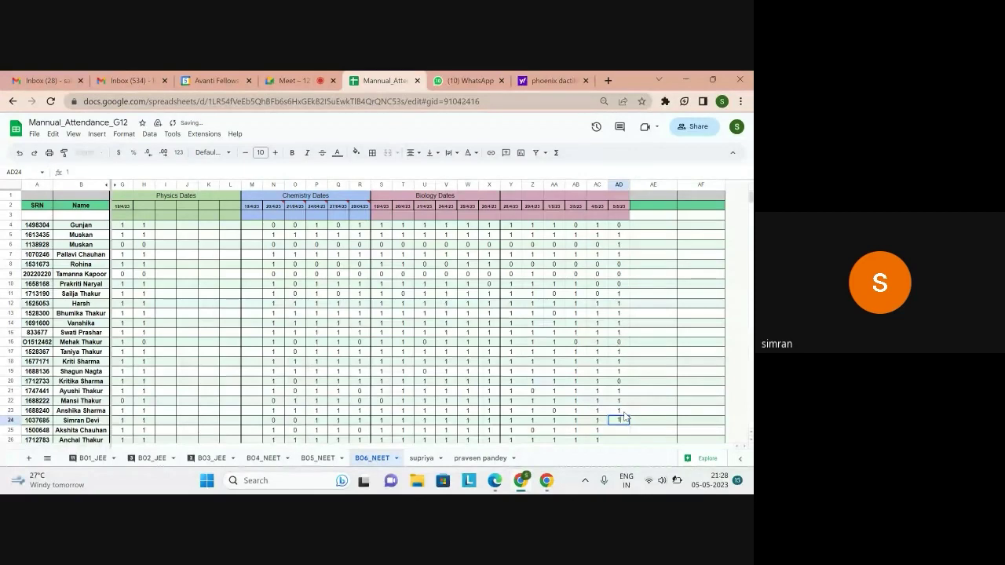
pyautogui.press('Return')
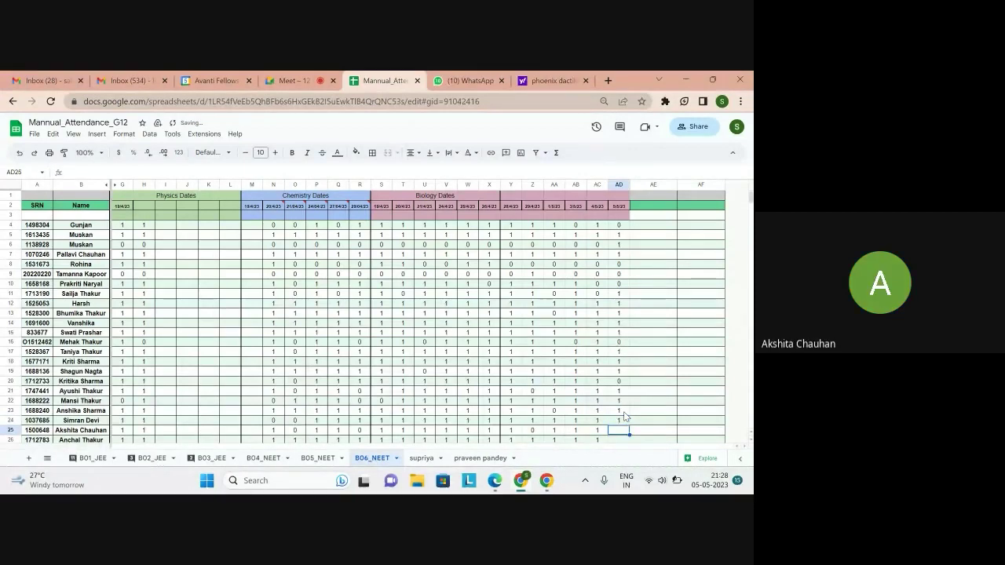
pyautogui.write('1')
pyautogui.press('Return')
# Mark the students in rows 26 to 28 present for 5/5/23 with 1 in AD26:AD28.
pyautogui.press('Return')
pyautogui.press('Return')
pyautogui.click(623, 412)
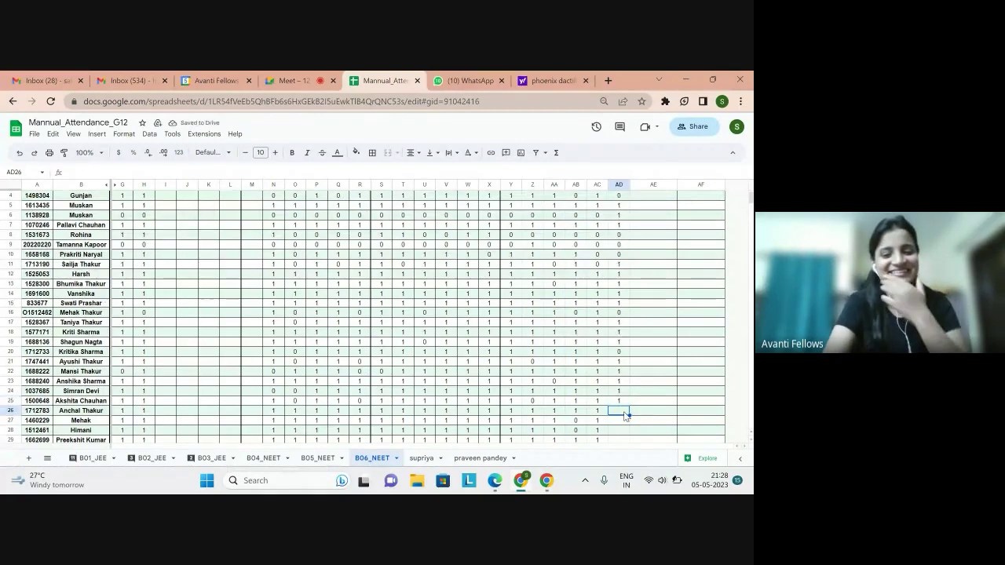
pyautogui.write('1')
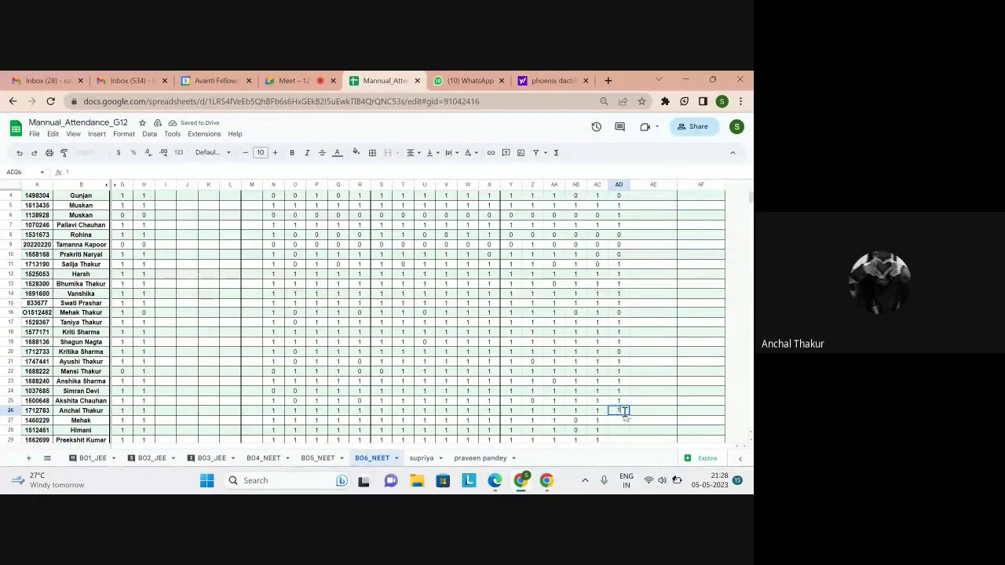
pyautogui.press('Return')
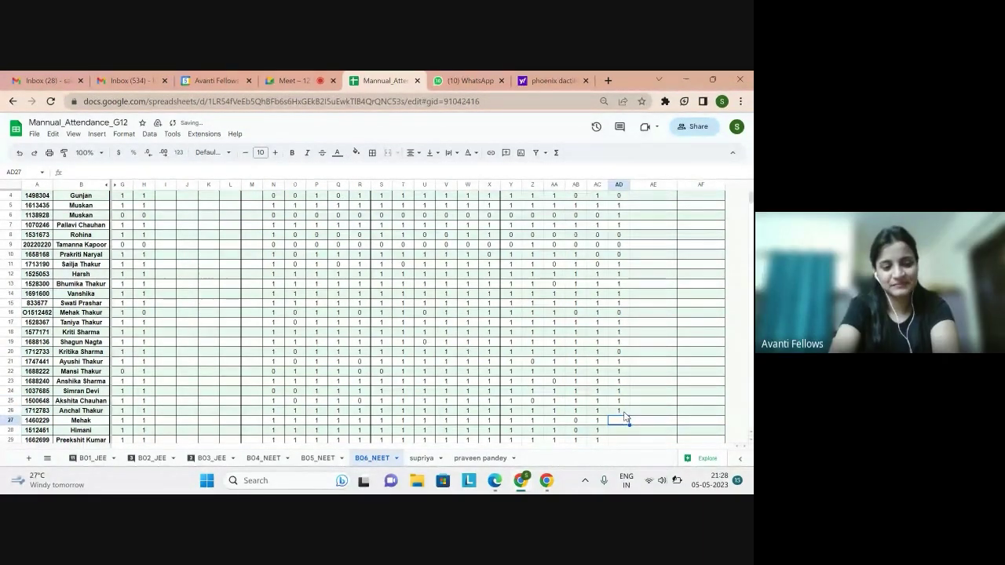
pyautogui.write('0')
pyautogui.press('Return')
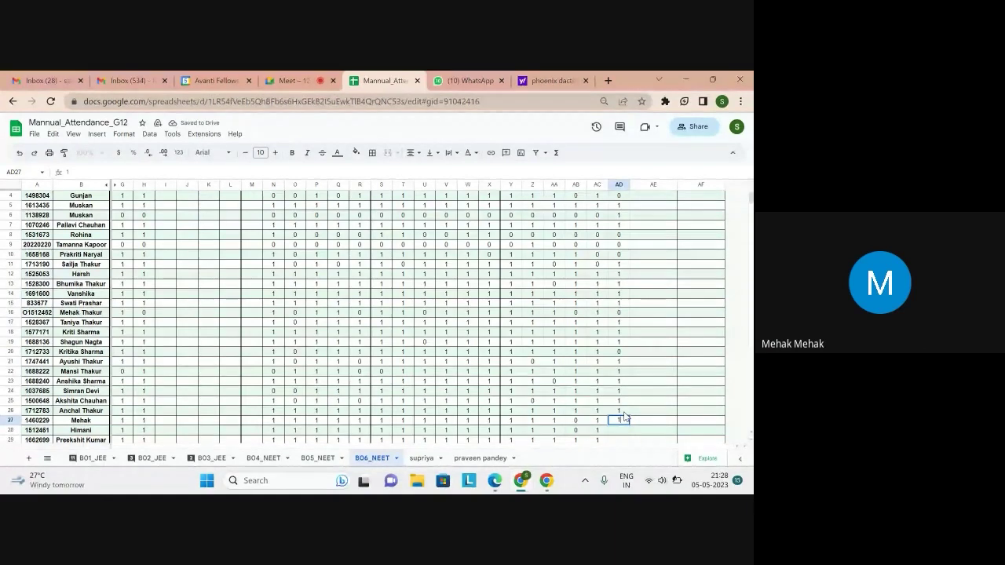
pyautogui.write('1')
pyautogui.press('Return')
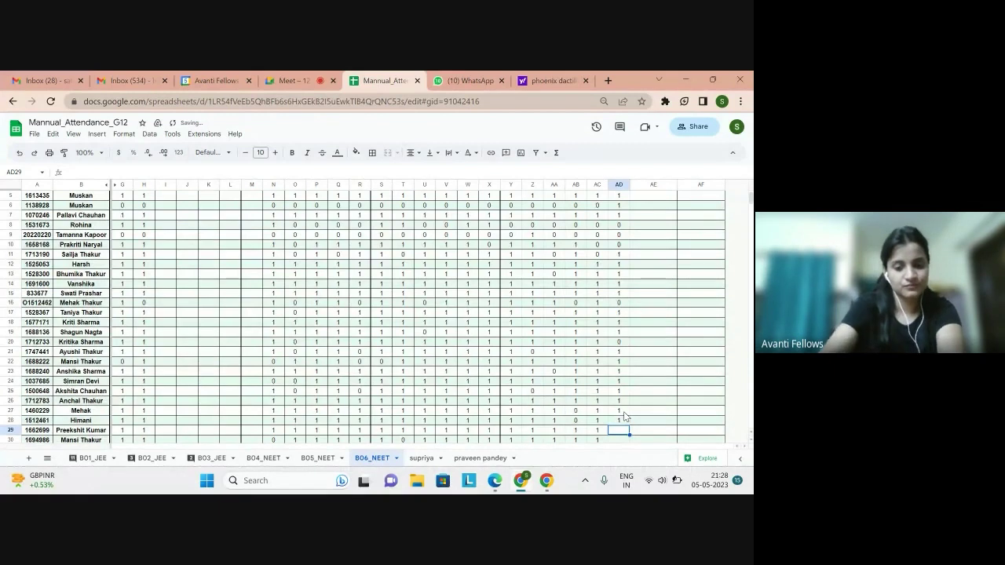
# Record the 5/5/23 attendance as 1 in AD29 and 0 in AD30.
pyautogui.write('0')
pyautogui.press('Return')
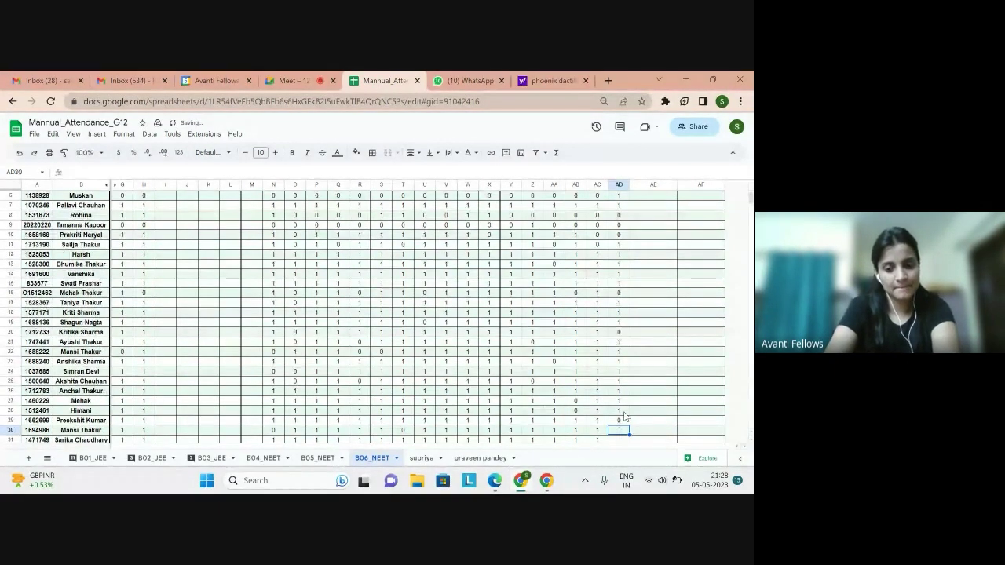
pyautogui.click(624, 418)
pyautogui.write('1')
pyautogui.press('Return')
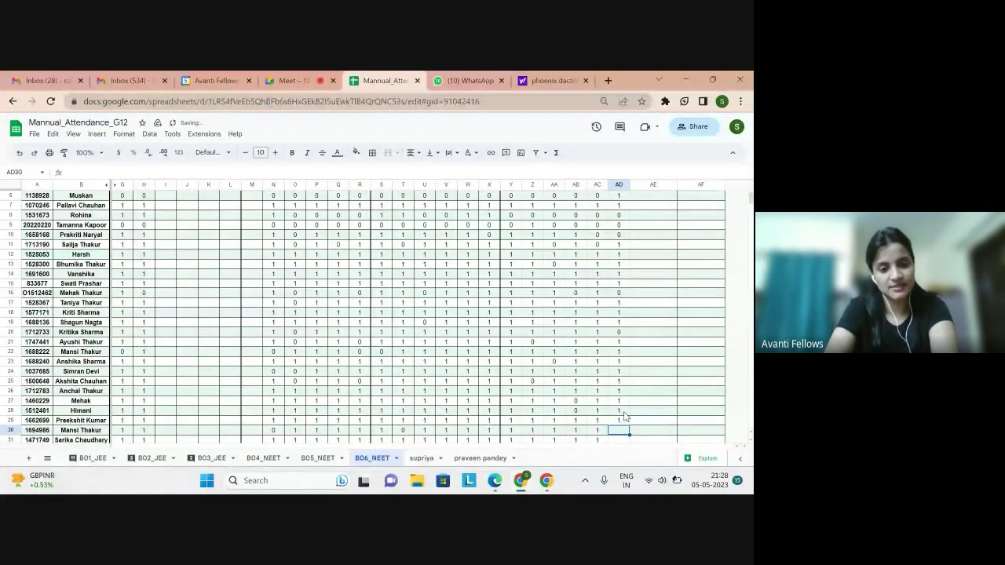
pyautogui.write('01')
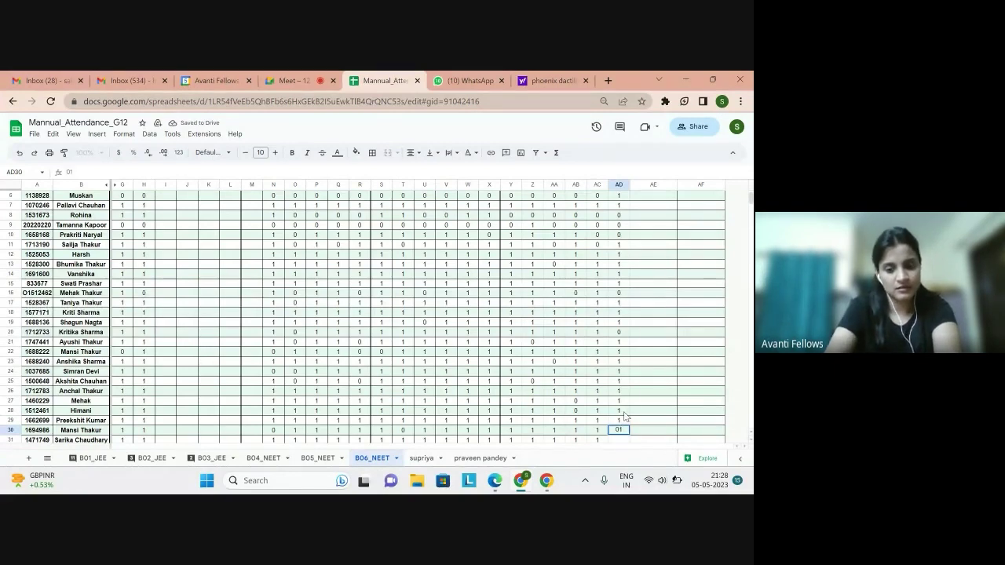
pyautogui.press('BackSpace')
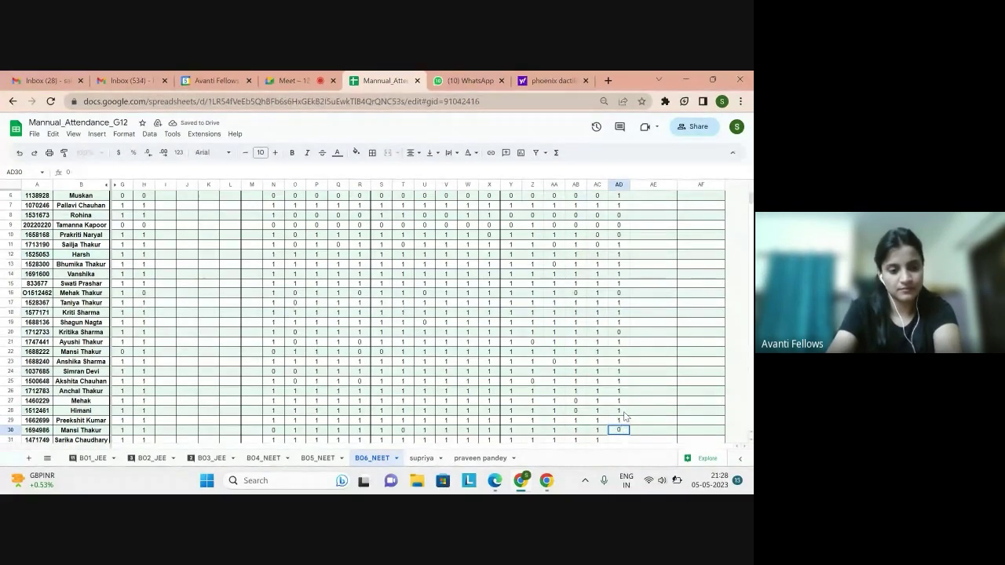
pyautogui.press('Return')
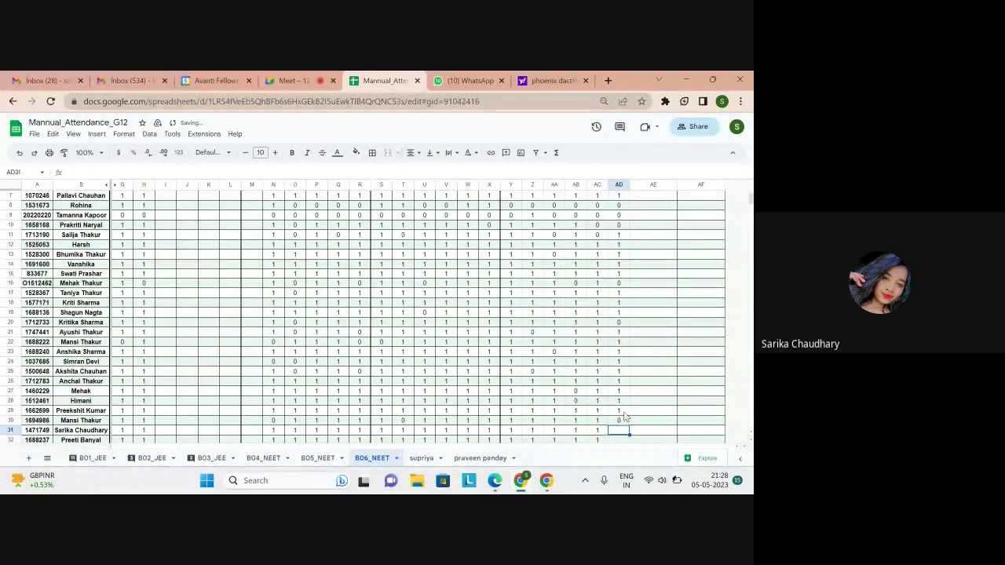
# Mark the students in rows 31 to 33 present for 5/5/23 with 1 in AD31:AD33.
pyautogui.write('1')
pyautogui.press('Return')
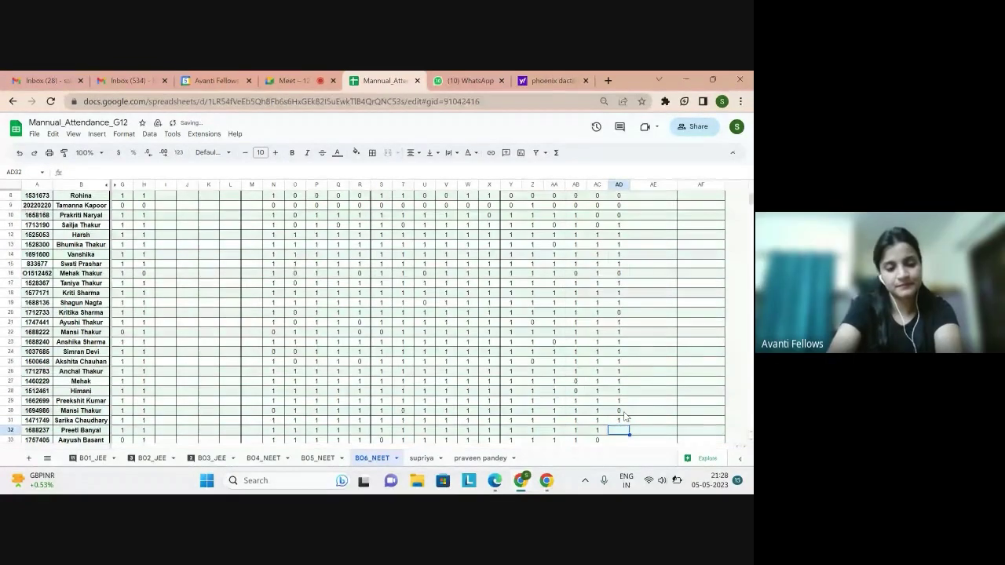
pyautogui.write('0')
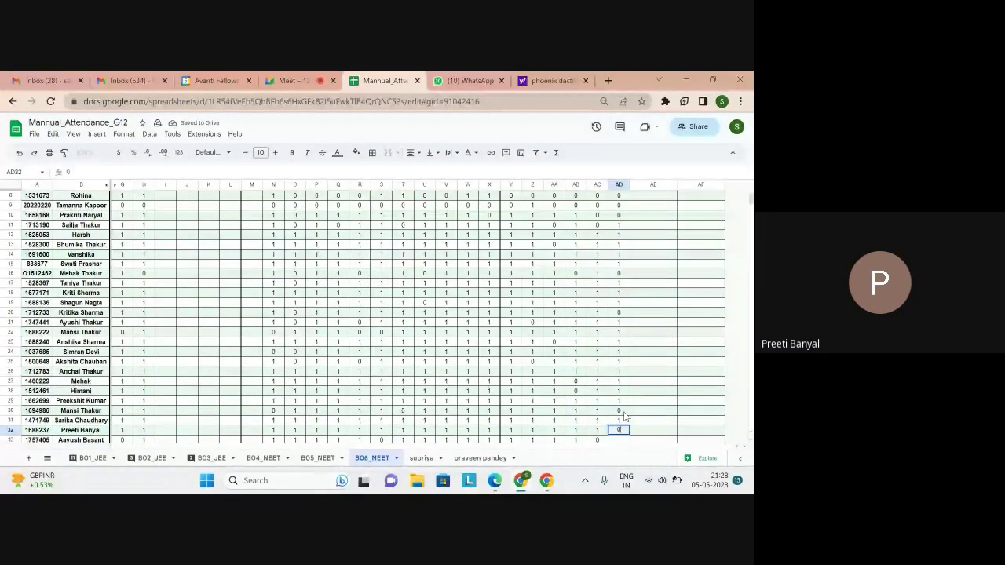
pyautogui.press('Return')
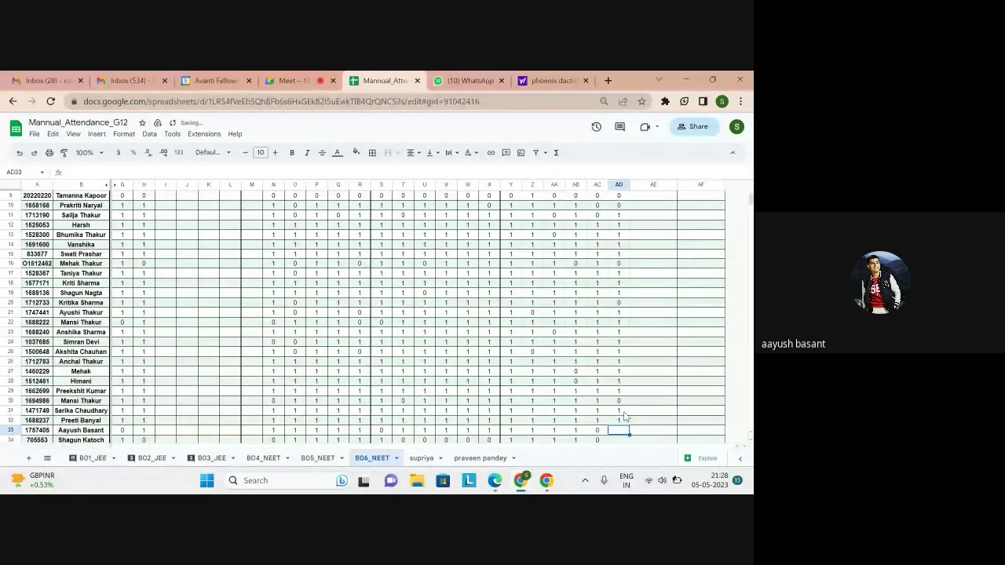
pyautogui.write('1')
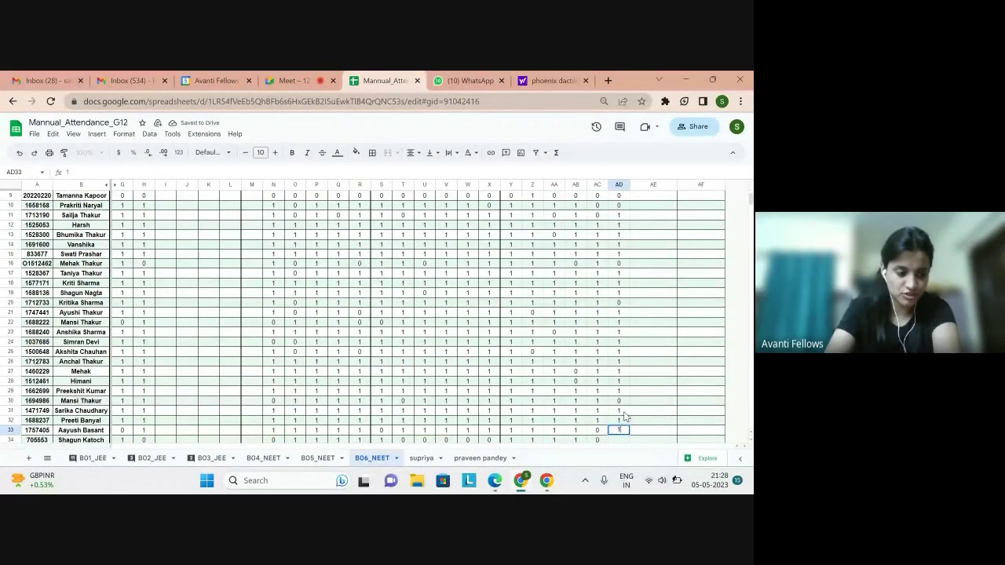
pyautogui.press('Return')
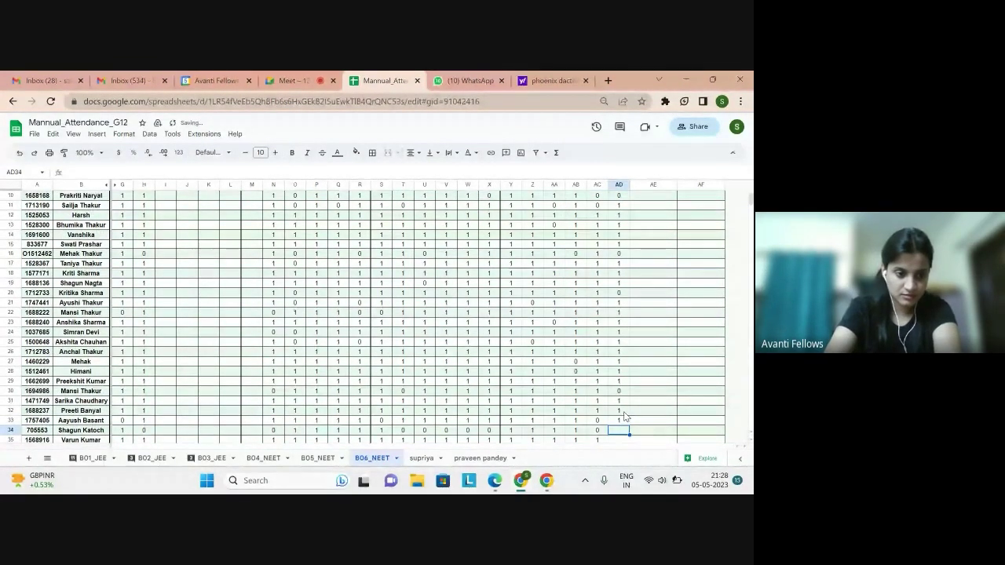
# Record the 5/5/23 attendance as 0 in AD34 and 1 in AD35 and AD36.
pyautogui.write('0')
pyautogui.press('Return')
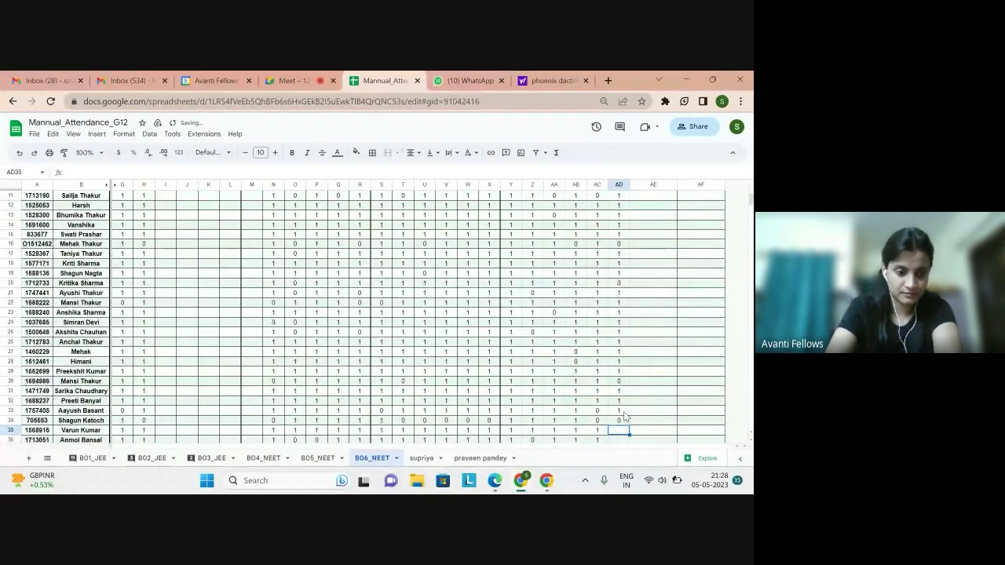
pyautogui.write('1')
pyautogui.press('Return')
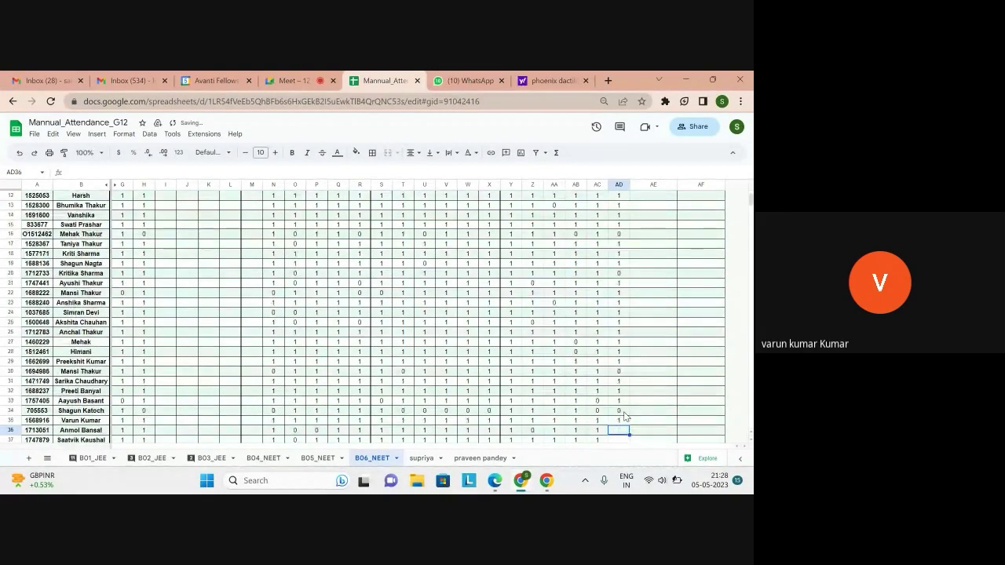
pyautogui.write('1')
pyautogui.press('Return')
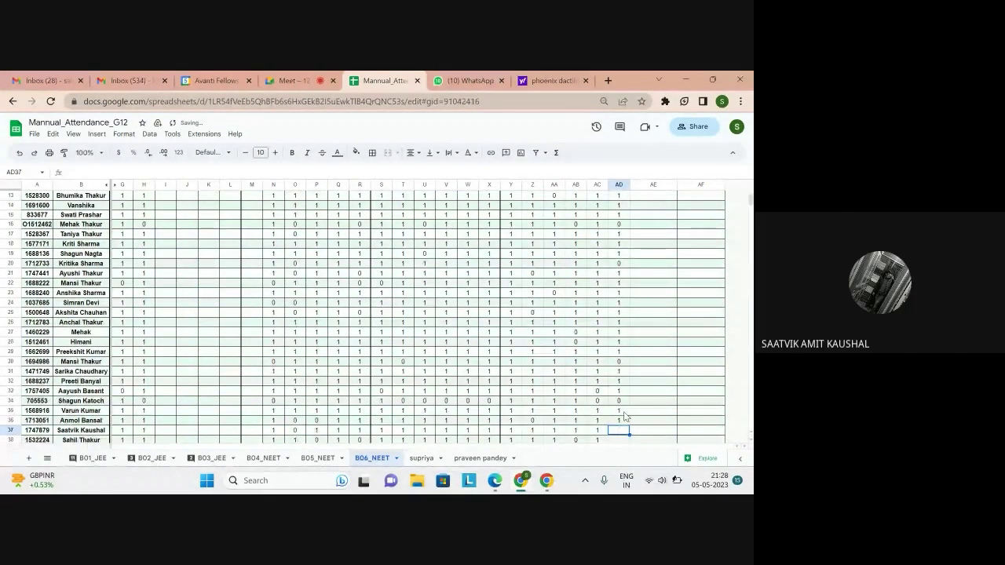
# Mark the students in rows 37 to 39 present for 5/5/23 with 1 in AD37:AD39.
pyautogui.write('1')
pyautogui.press('Return')
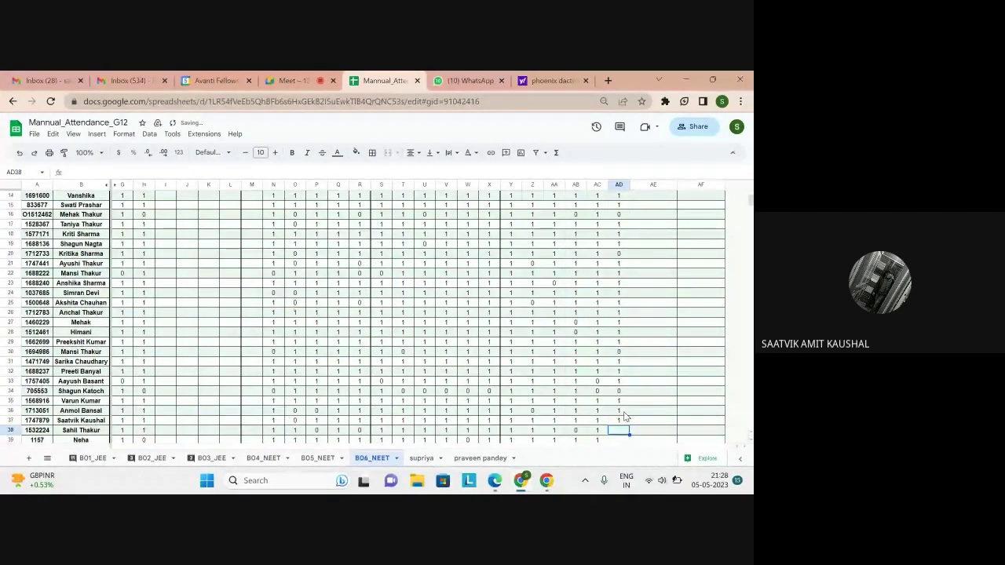
pyautogui.write('1')
pyautogui.press('Return')
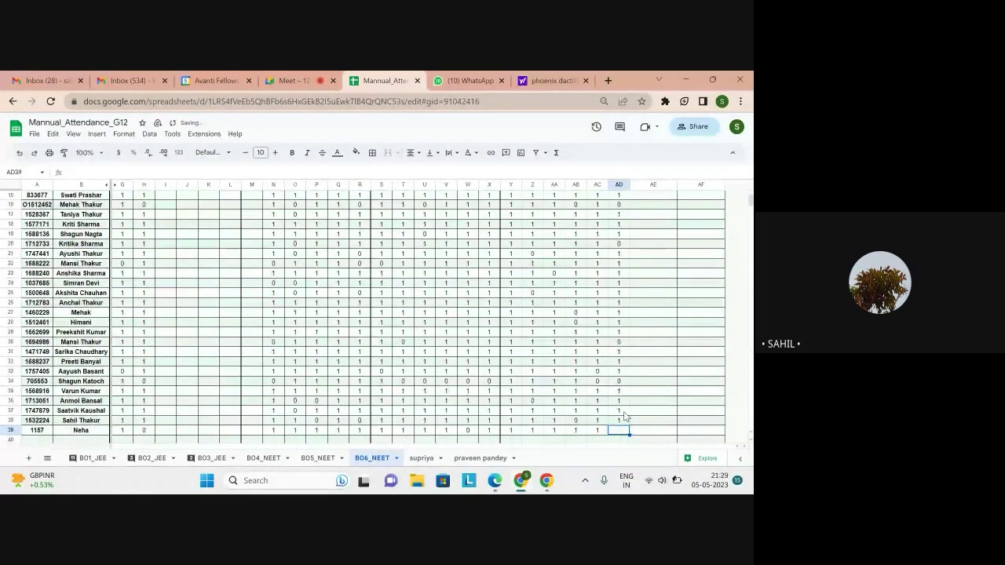
pyautogui.write('1')
pyautogui.press('Return')
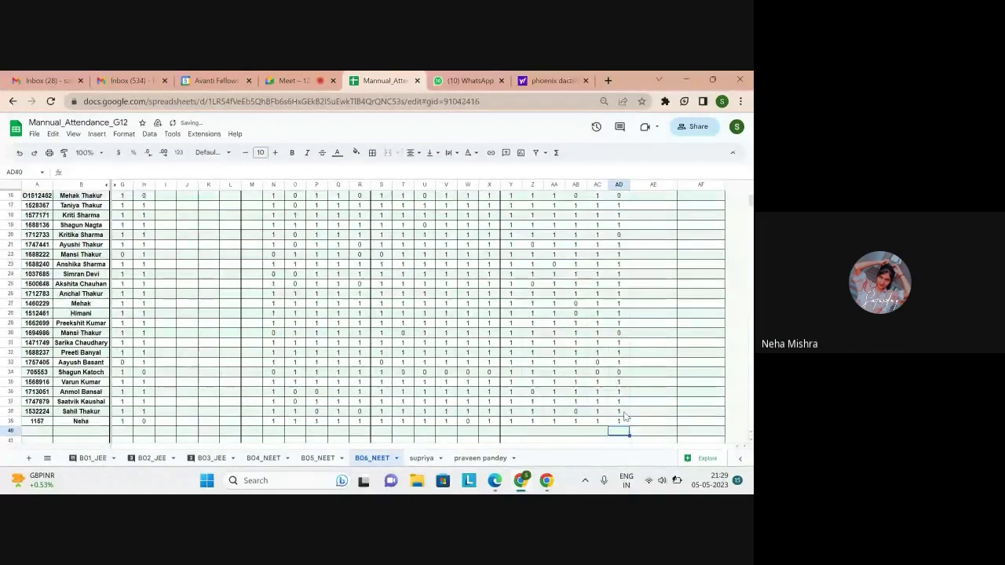
# Skip the two blank rows and record the 5/5/23 attendance in AD42:AD44 as 0, 1, 0.
pyautogui.press('Return')
pyautogui.press('Return')
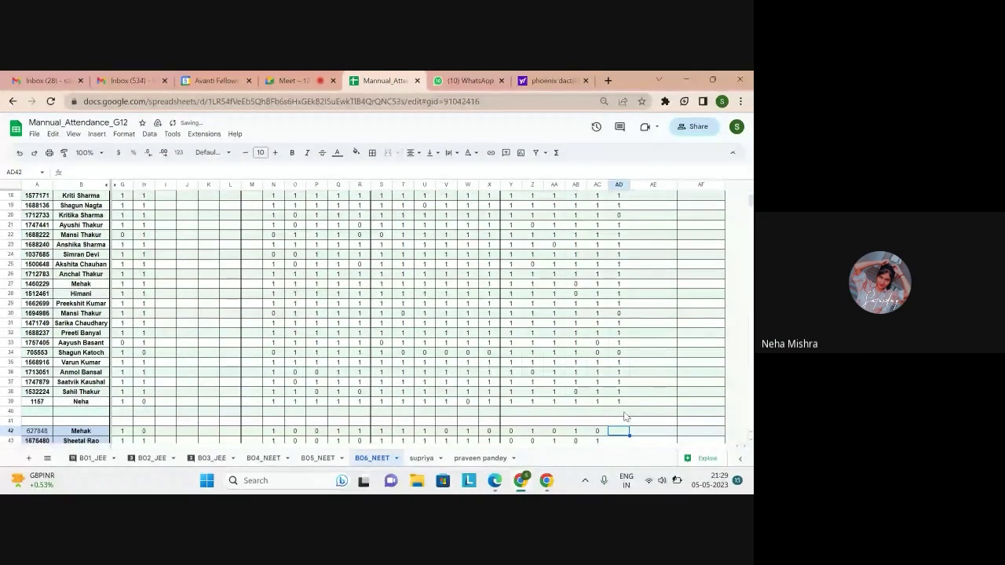
pyautogui.write('0')
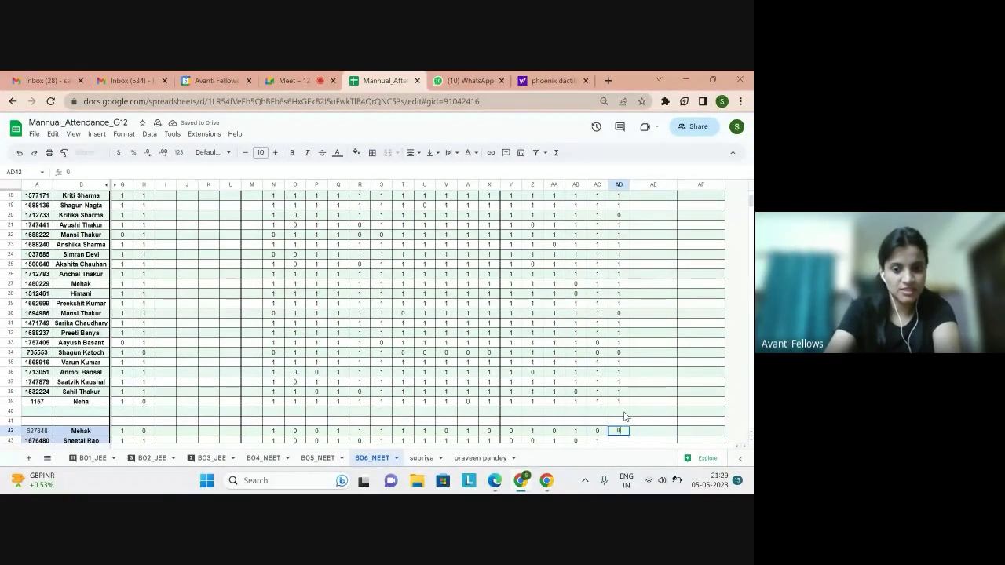
pyautogui.press('Return')
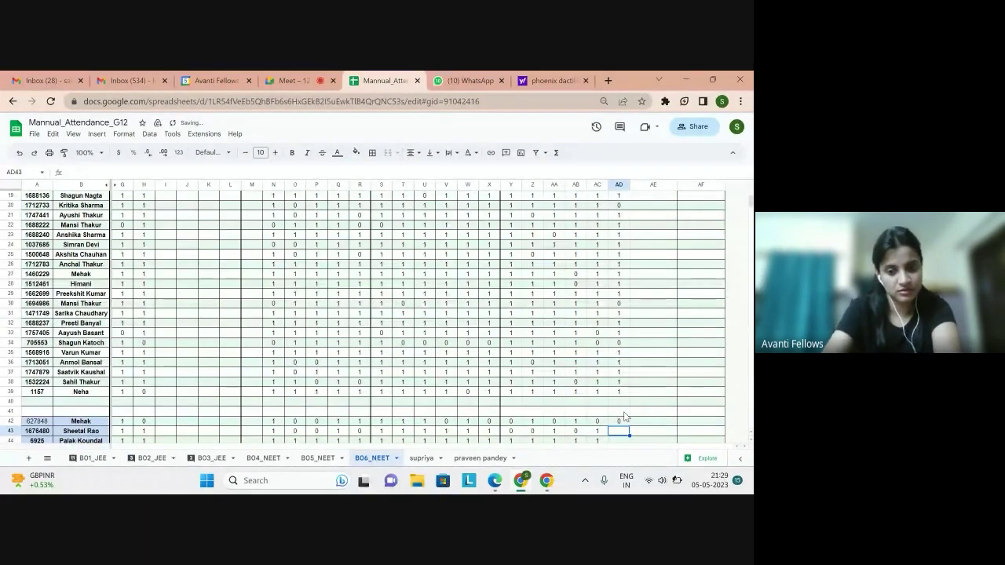
pyautogui.write('0')
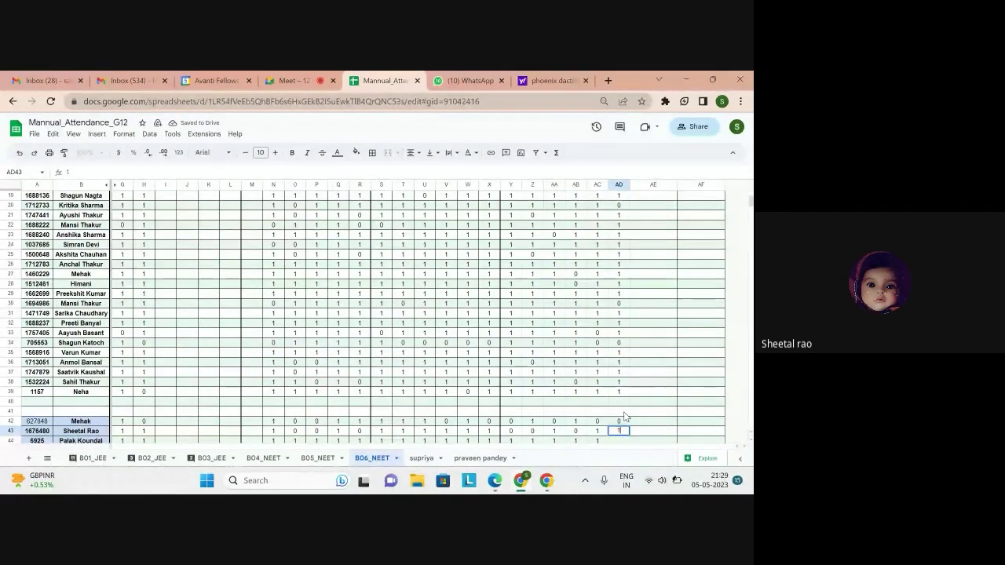
pyautogui.press('Return')
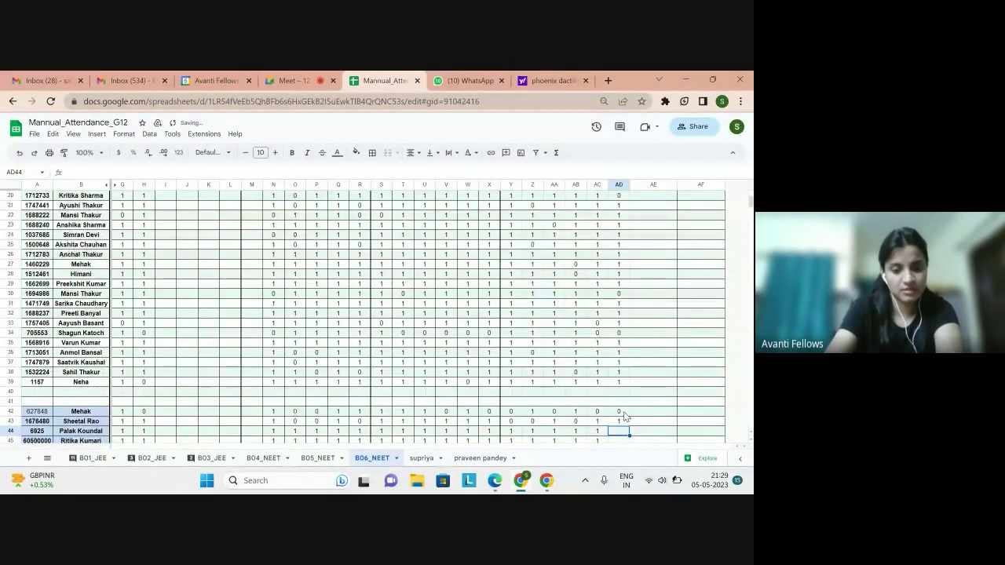
pyautogui.write('0')
pyautogui.press('Return')
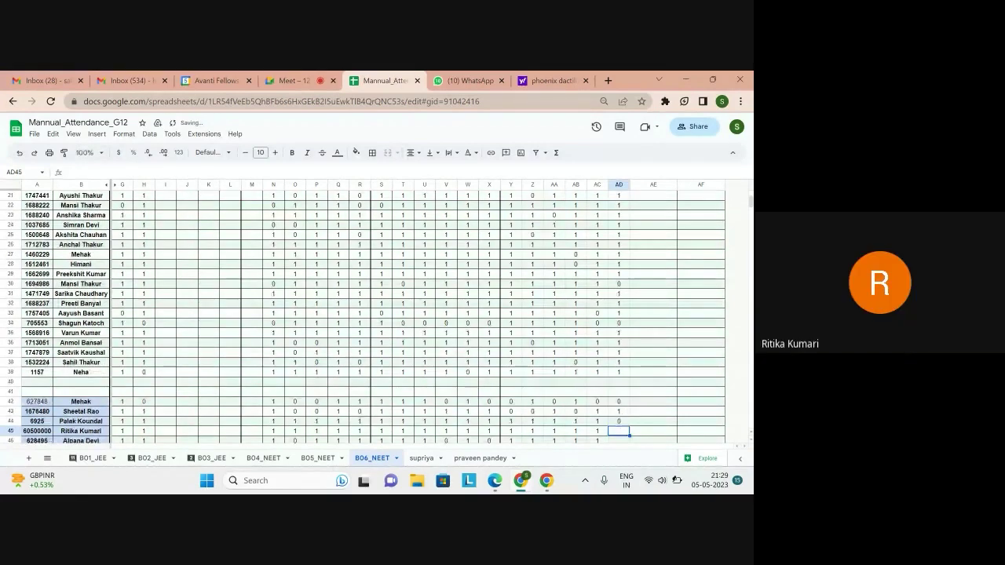
# Record the 5/5/23 attendance in AD45:AD47 as 1, 0, 1.
pyautogui.write('1')
pyautogui.press('Return')
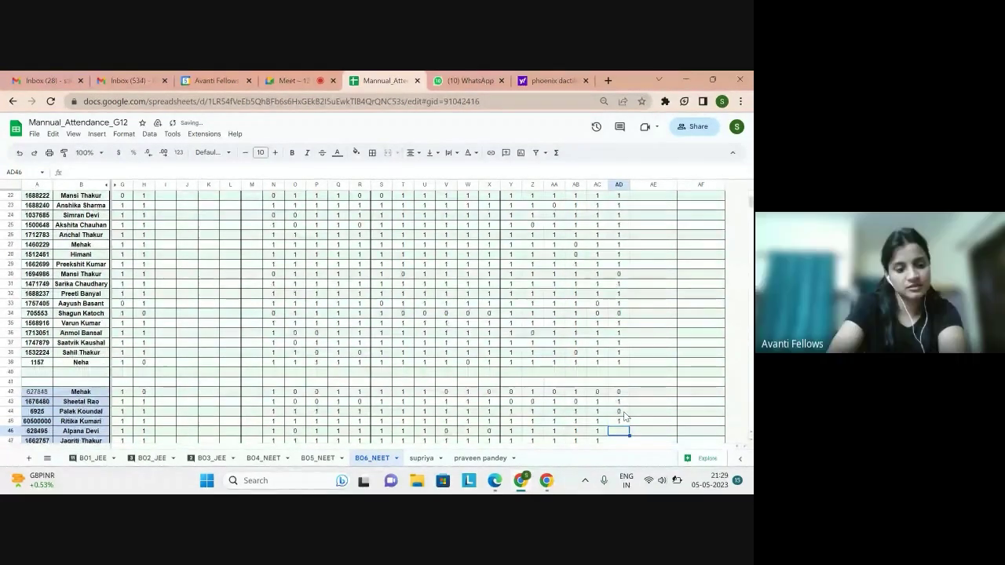
pyautogui.write('0')
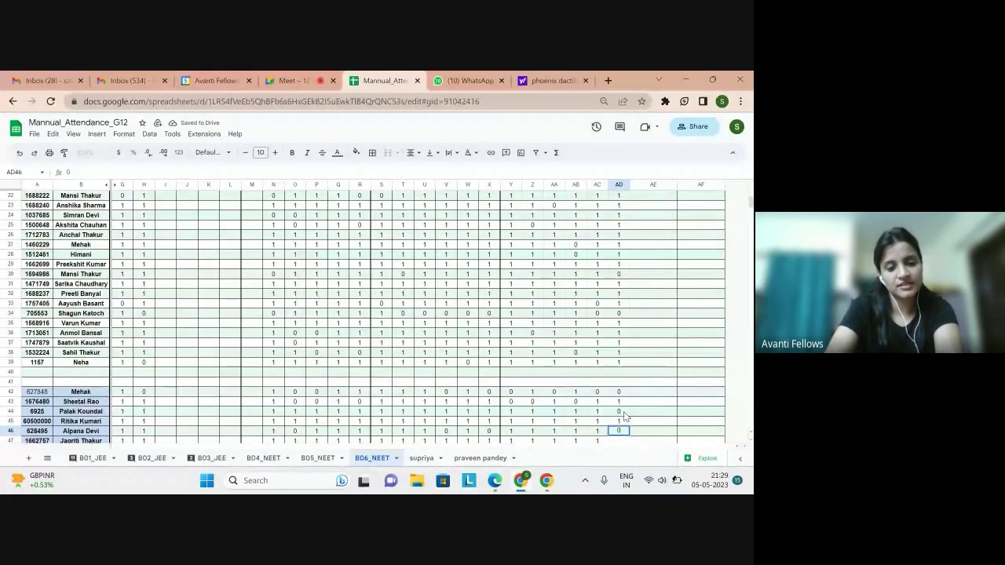
pyautogui.press('Return')
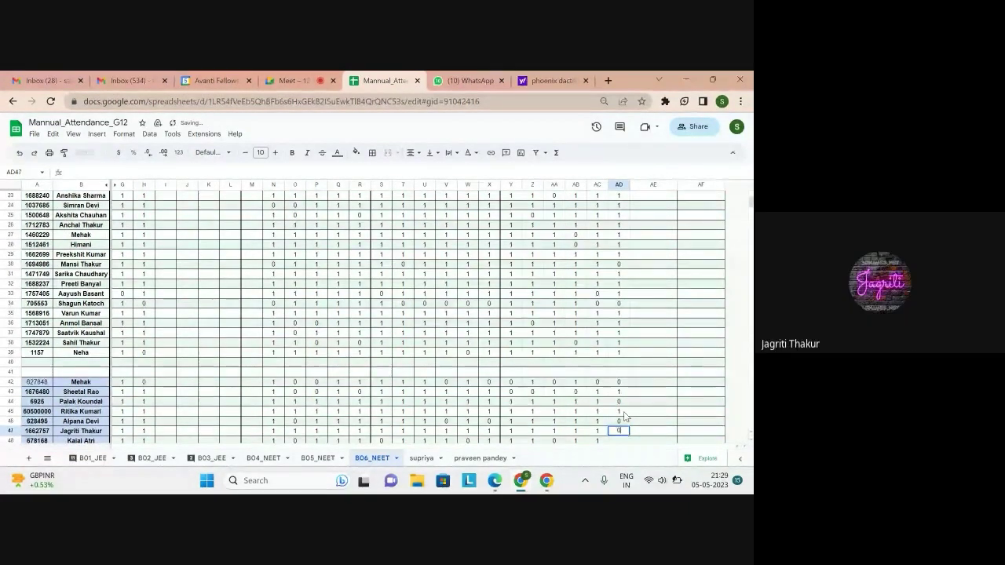
pyautogui.write('0')
pyautogui.press('Return')
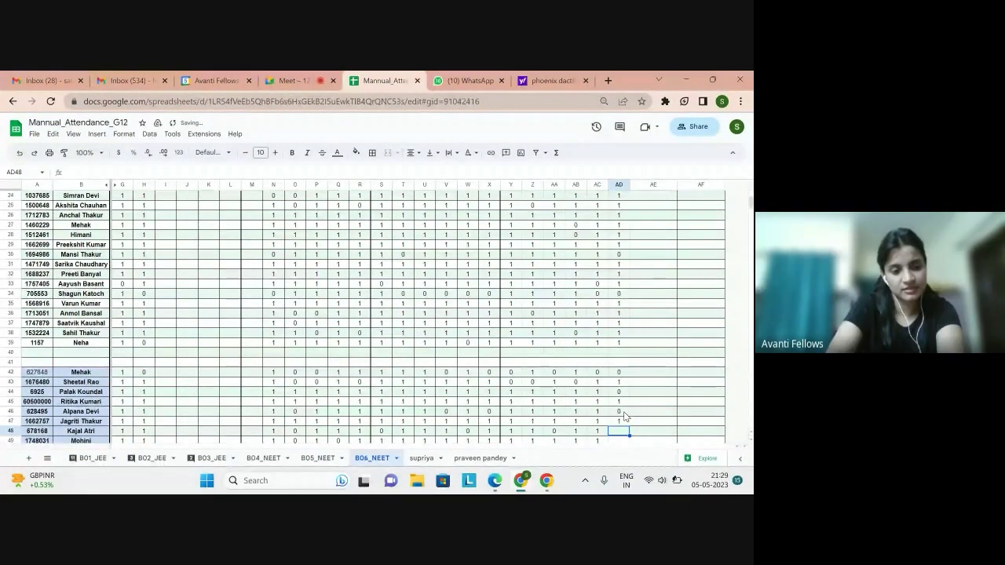
# Mark the students in rows 48 to 50 present for 5/5/23 with 1 in AD48:AD50.
pyautogui.write('1')
pyautogui.press('Return')
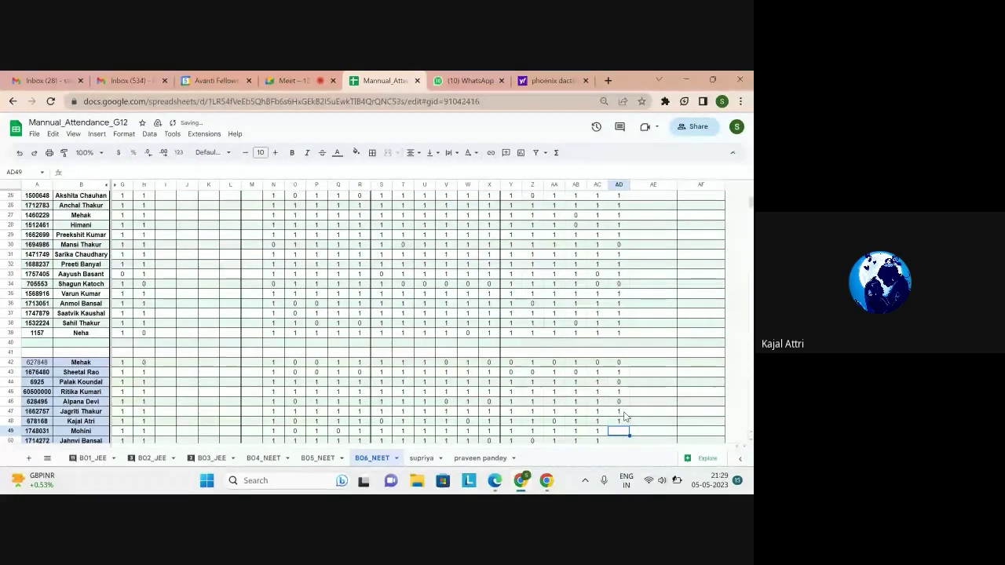
pyautogui.write('1')
pyautogui.press('Return')
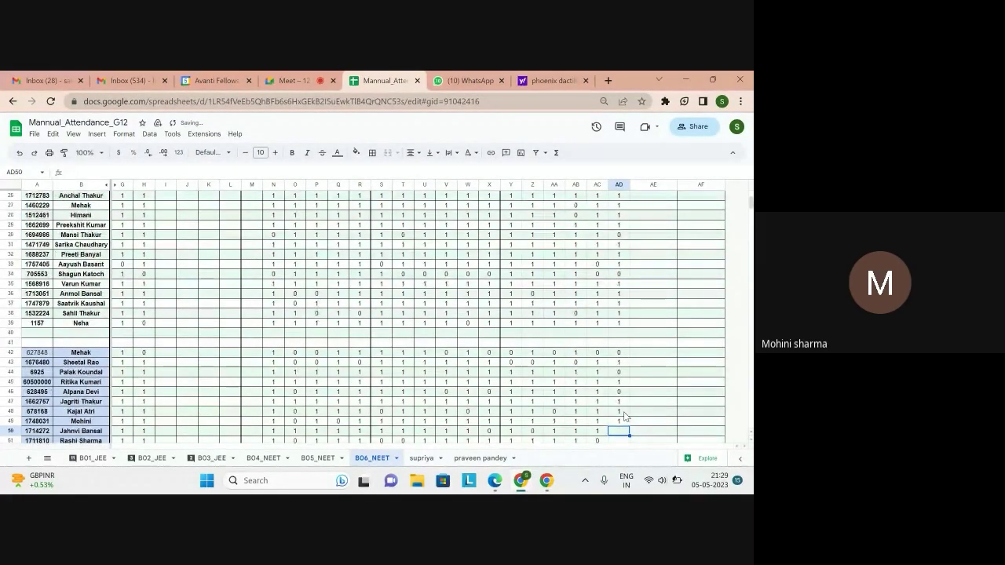
pyautogui.write('1')
pyautogui.press('Return')
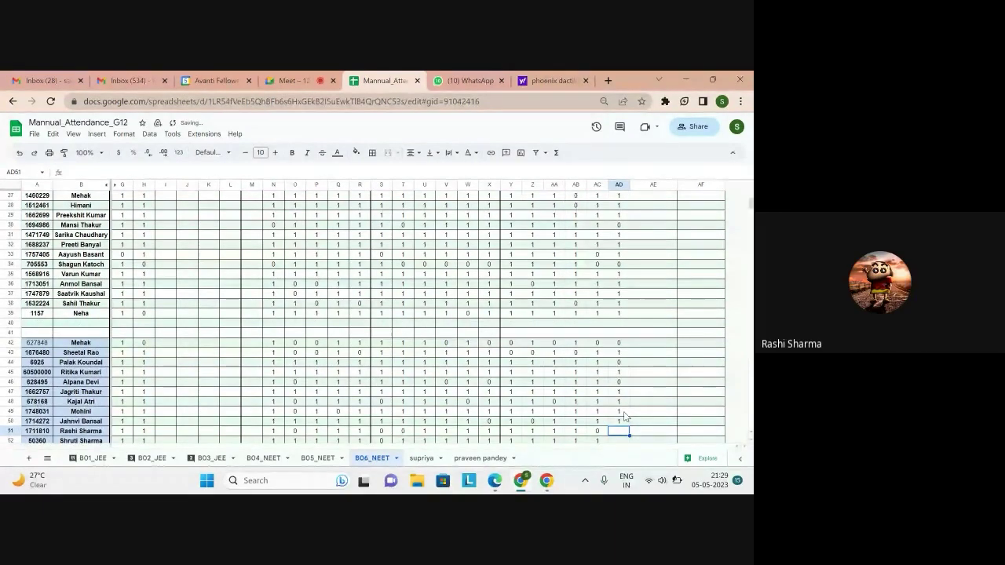
# Mark the students in rows 51 to 53 present for 5/5/23 with 1 in AD51:AD53.
pyautogui.write('1')
pyautogui.press('Return')
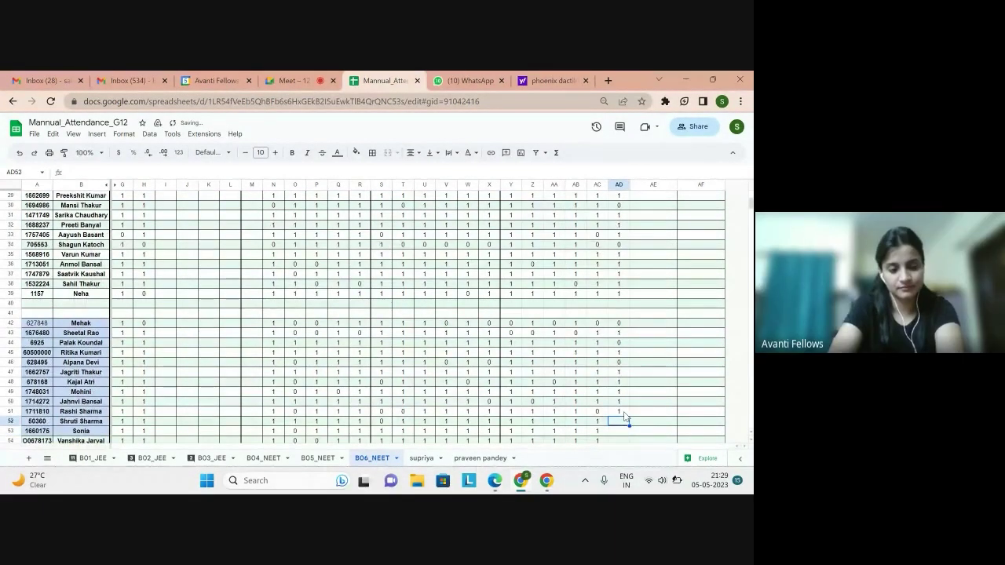
pyautogui.write('1')
pyautogui.press('Return')
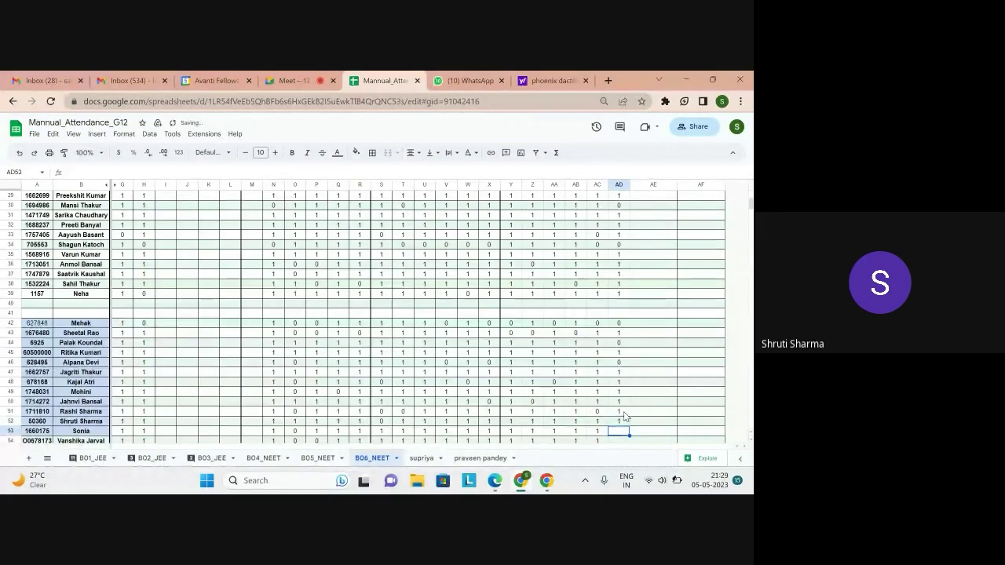
pyautogui.write('1')
pyautogui.press('Return')
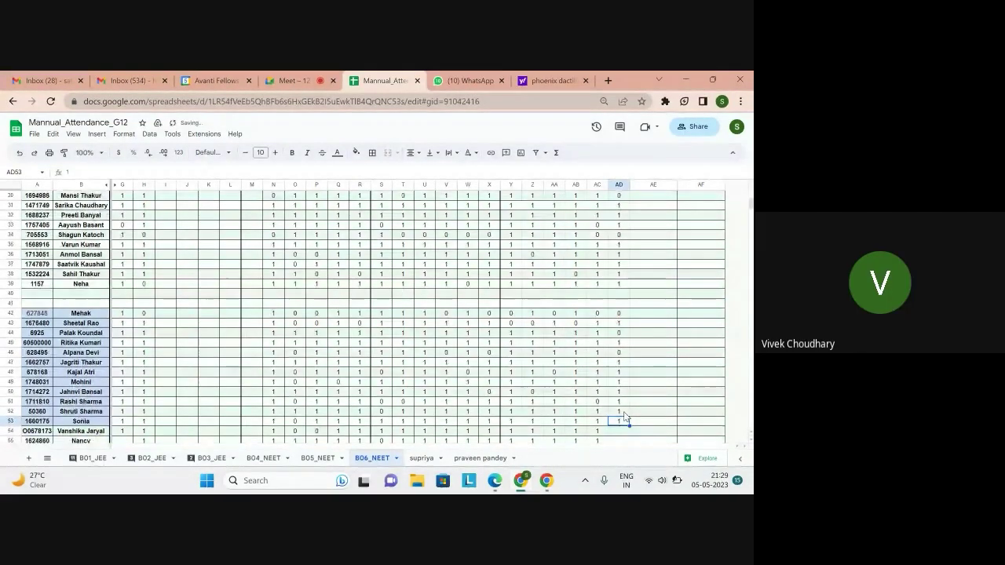
# Record the 5/5/23 attendance as 1 in AD54 and AD55 and 0 in AD56.
pyautogui.write('1')
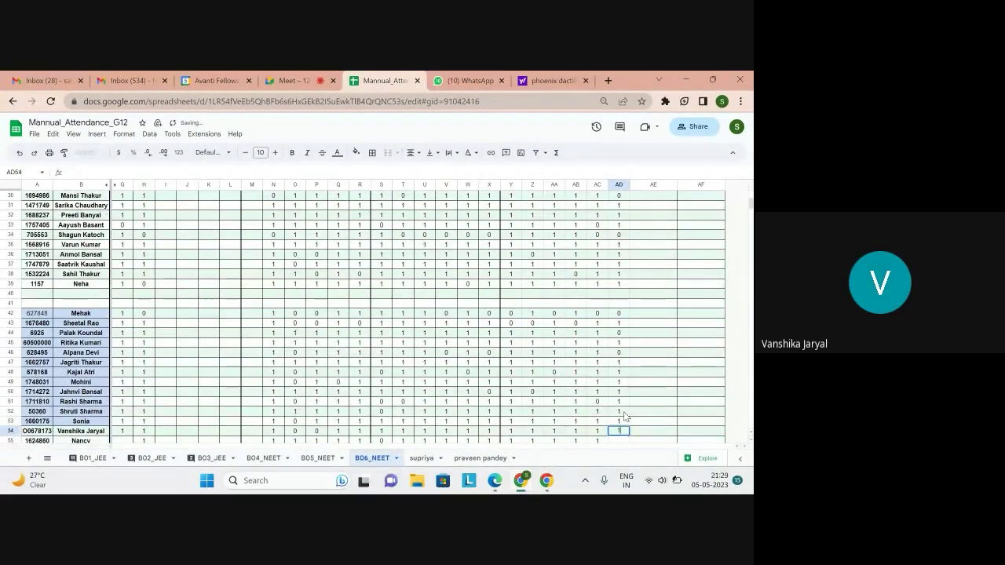
pyautogui.press('Return')
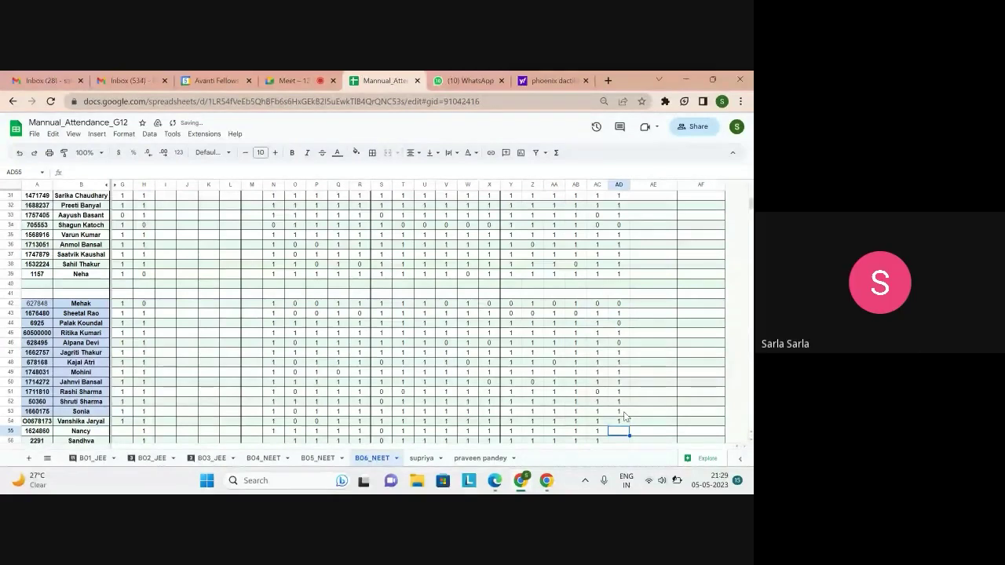
pyautogui.write('1')
pyautogui.press('Return')
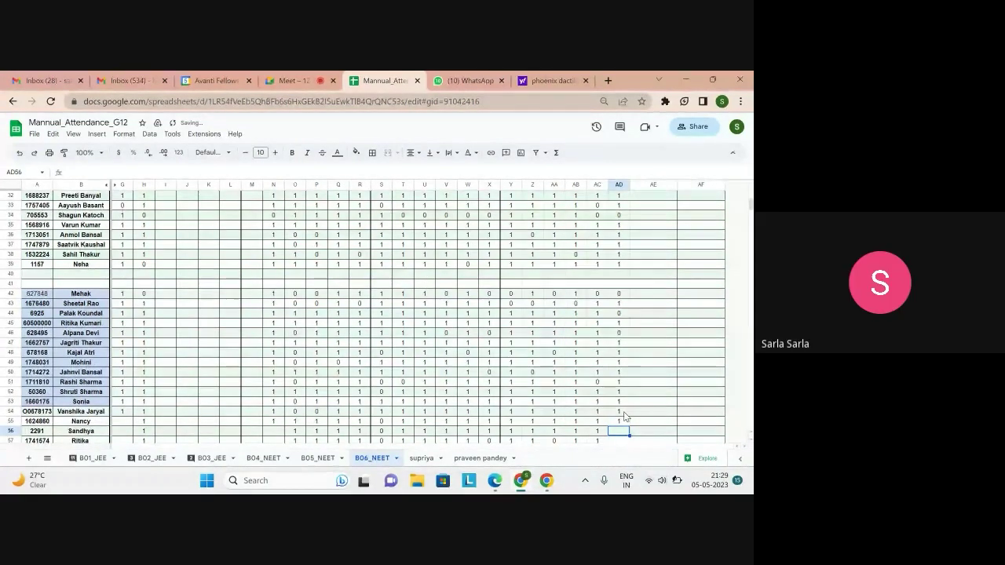
pyautogui.write('0')
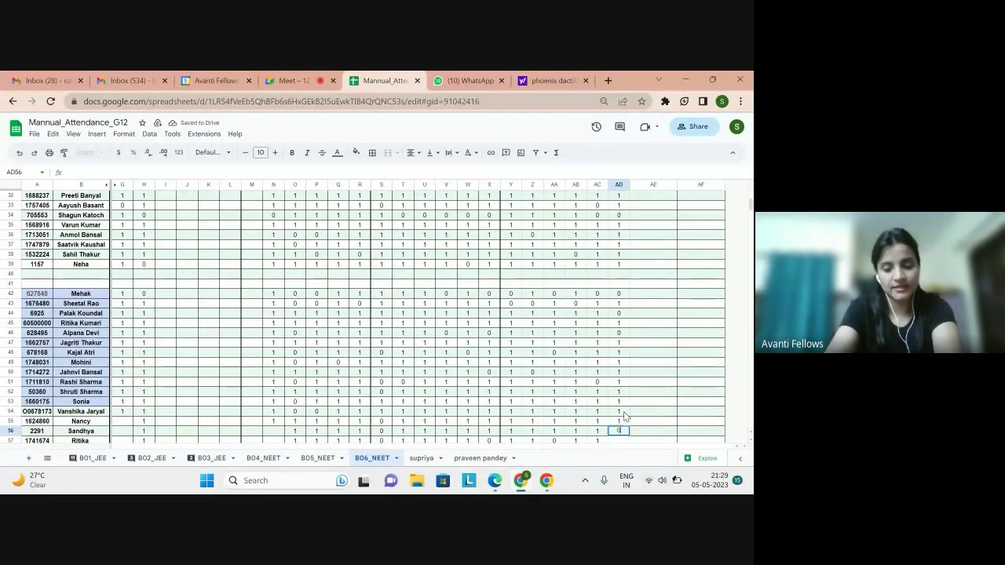
pyautogui.press('Return')
# Mark the students in rows 57 to 59 present for 5/5/23 with 1 in AD57:AD59.
pyautogui.write('1')
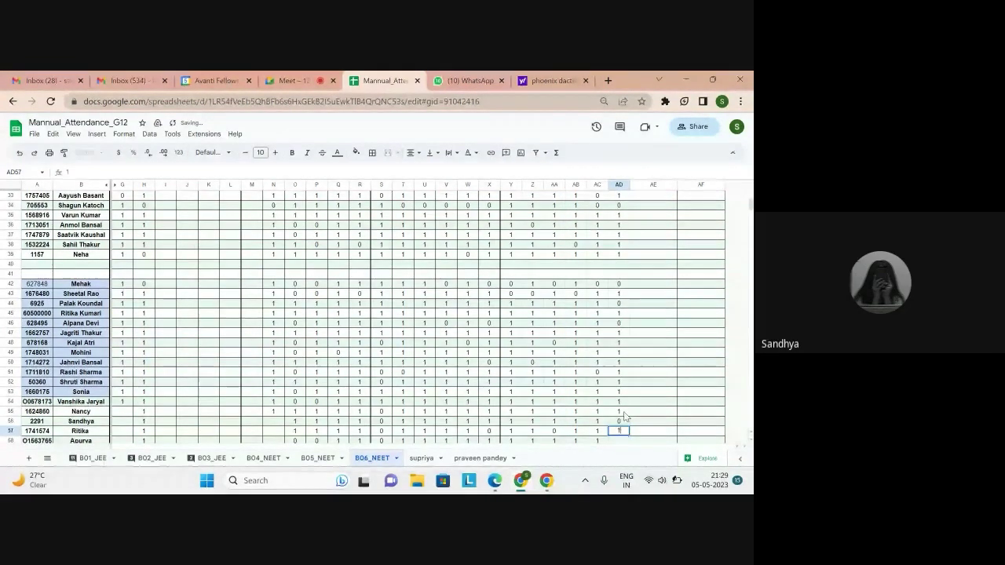
pyautogui.press('Return')
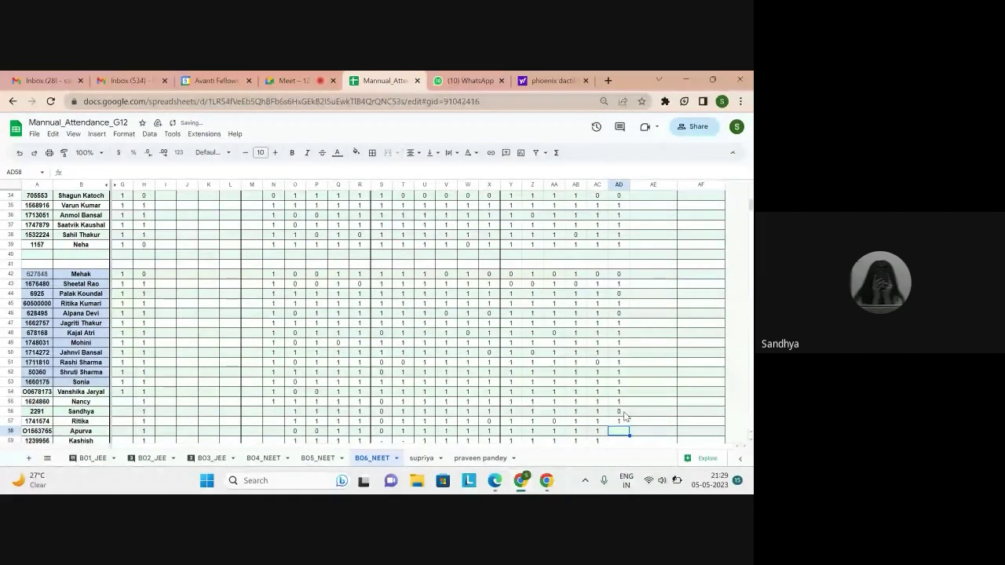
pyautogui.write('1')
pyautogui.press('Return')
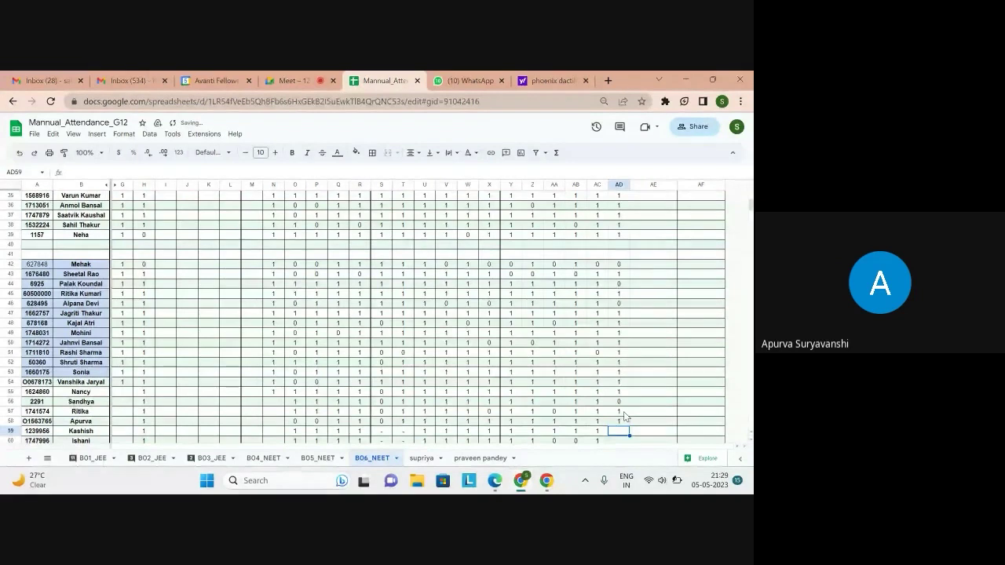
pyautogui.write('1')
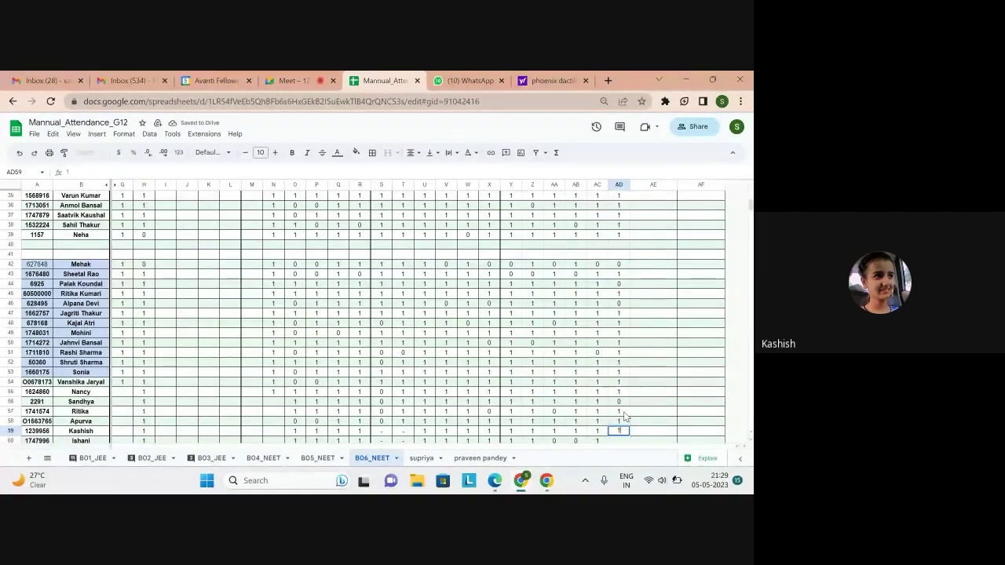
pyautogui.press('Return')
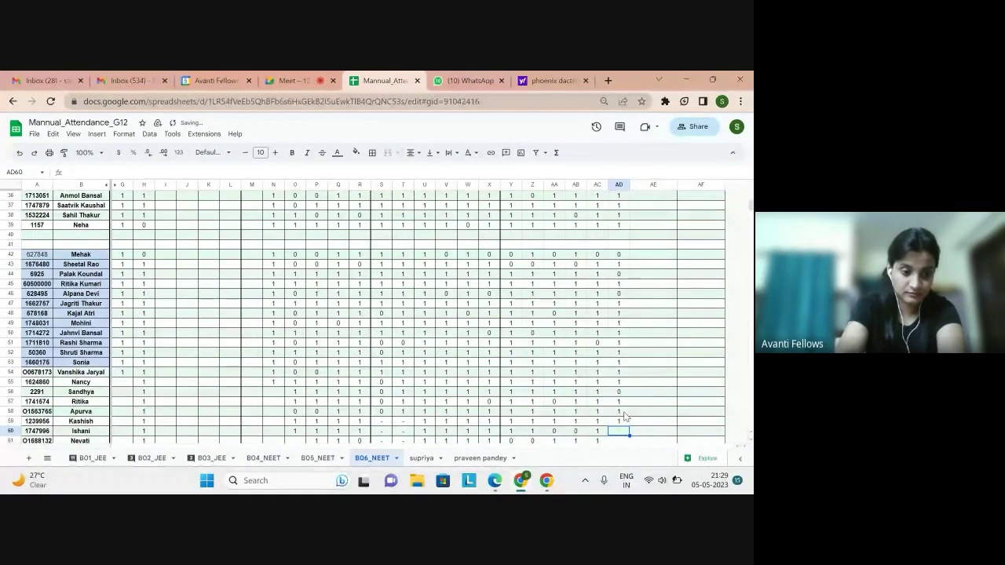
# Record the 5/5/23 attendance in AD60:AD62 as 1, 0, 1.
pyautogui.write('0')
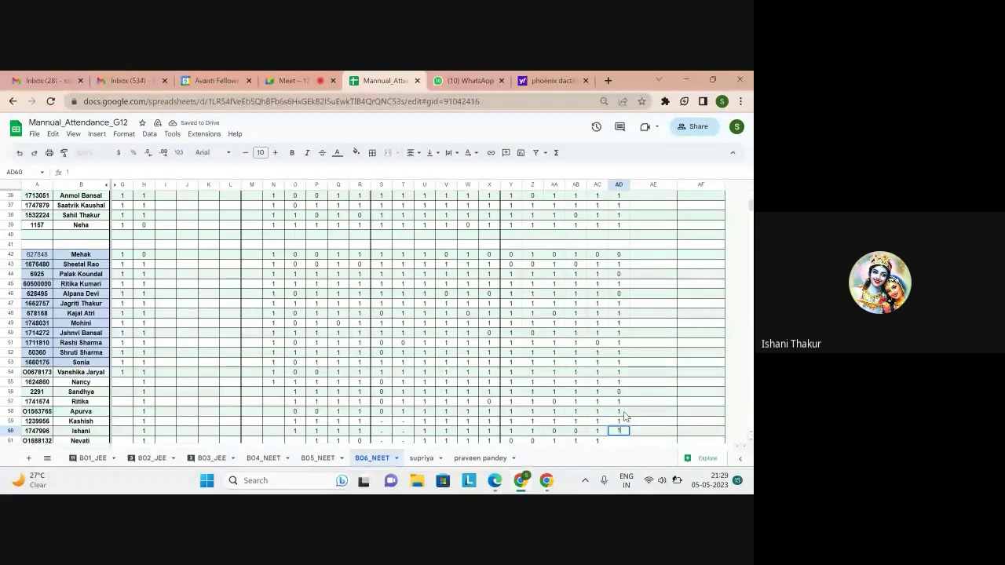
pyautogui.press('Return')
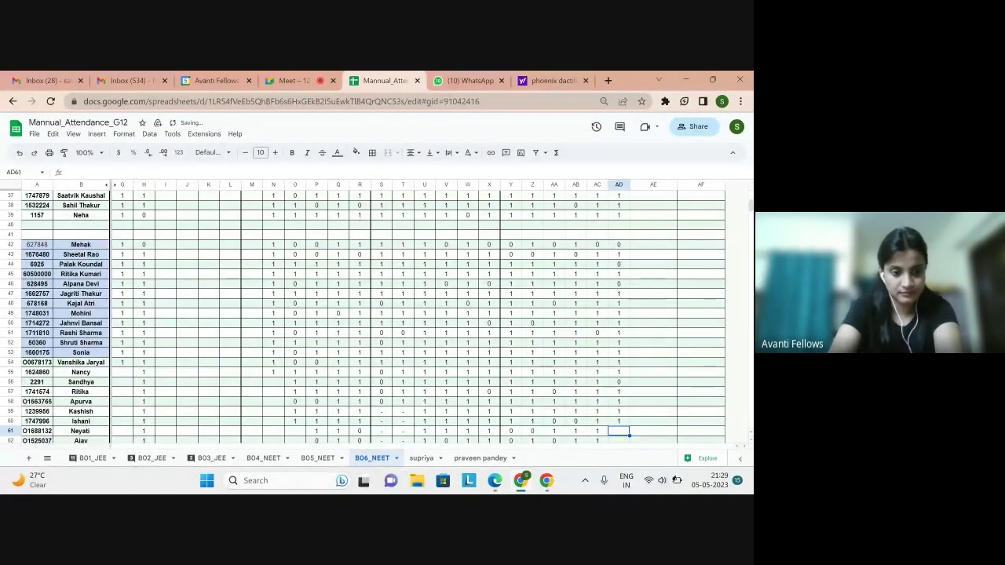
pyautogui.write('0')
pyautogui.press('Return')
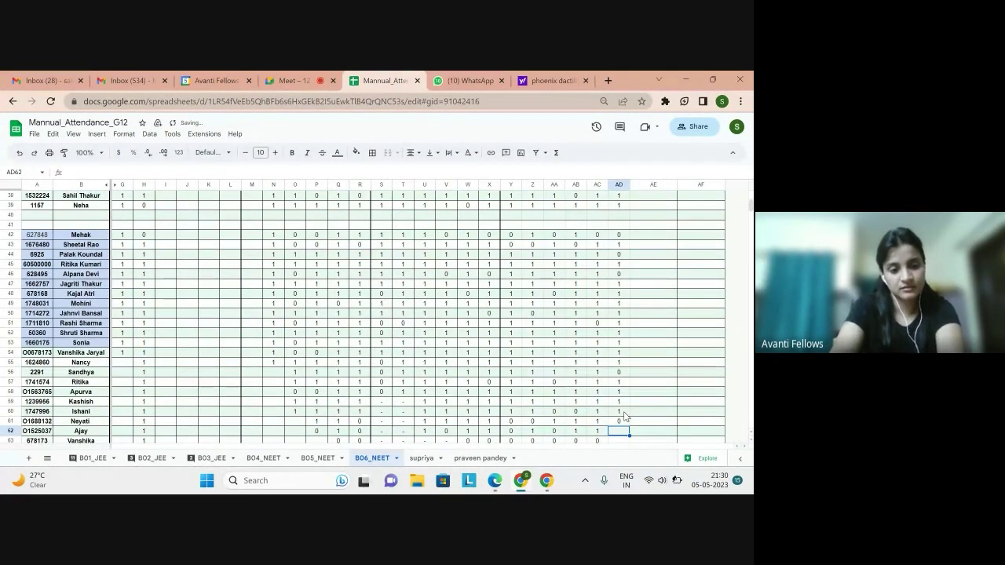
pyautogui.press('Return')
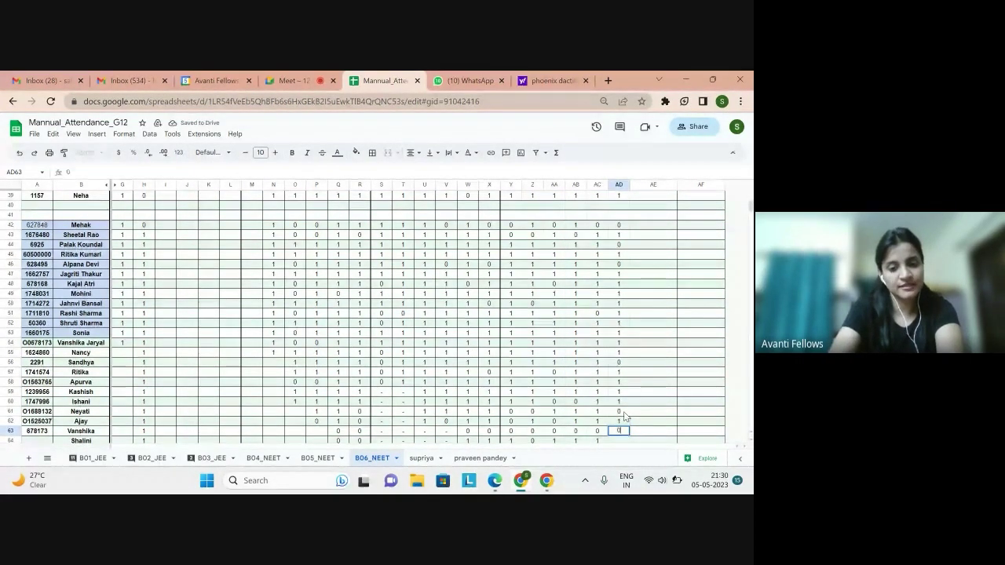
# Mark the students in rows 63 to 65 absent for 5/5/23 with 0 in AD63:AD65.
pyautogui.press('Return')
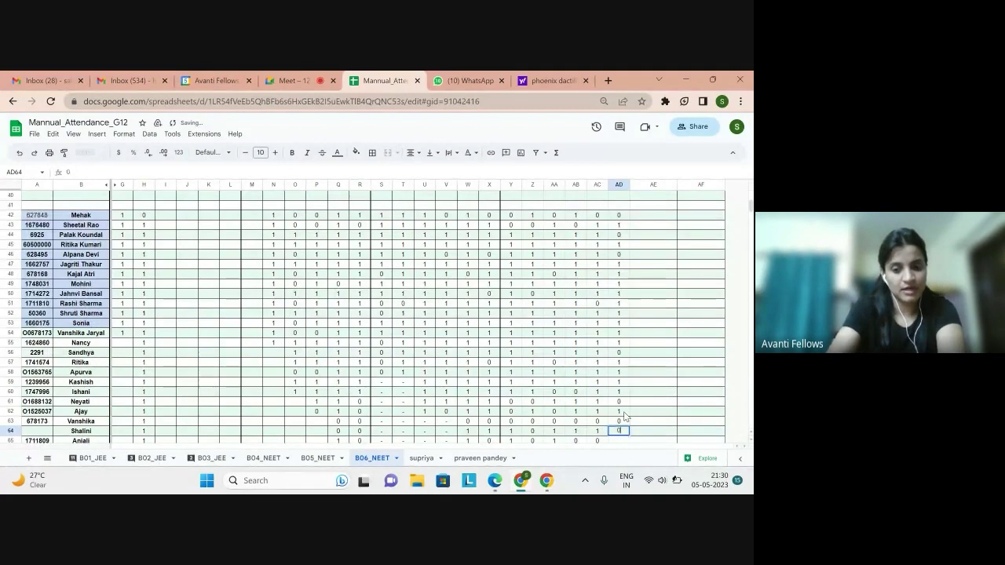
pyautogui.press('Return')
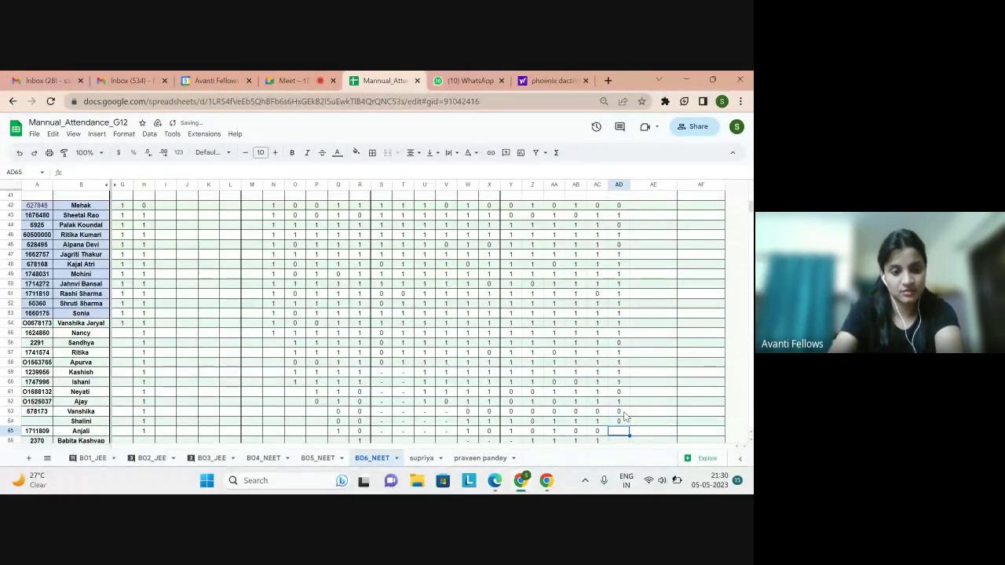
pyautogui.write('0')
pyautogui.press('Return')
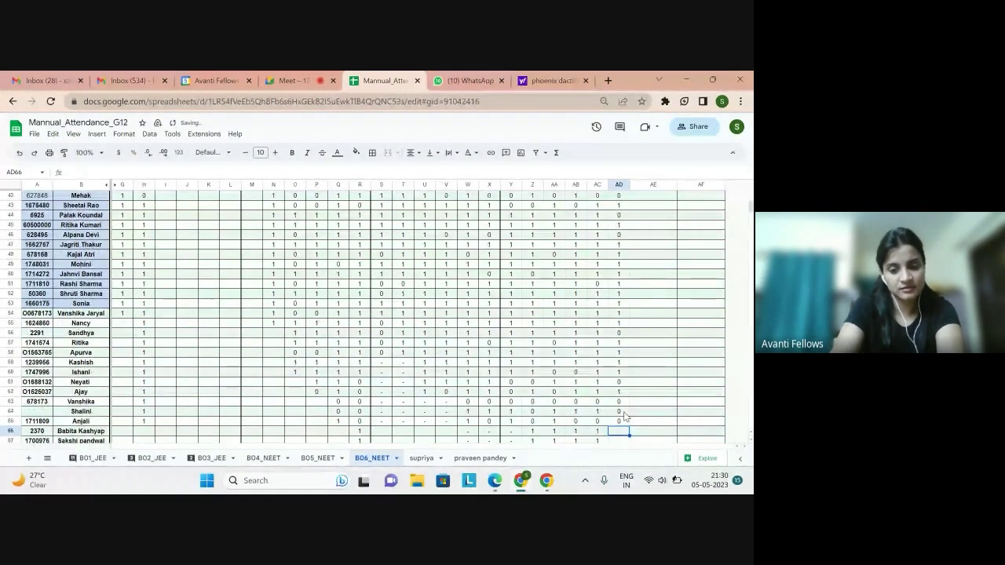
# Record the 5/5/23 attendance as 1 in AD66:AD68 and 0 for the last student in AD69.
pyautogui.write('1')
pyautogui.press('Return')
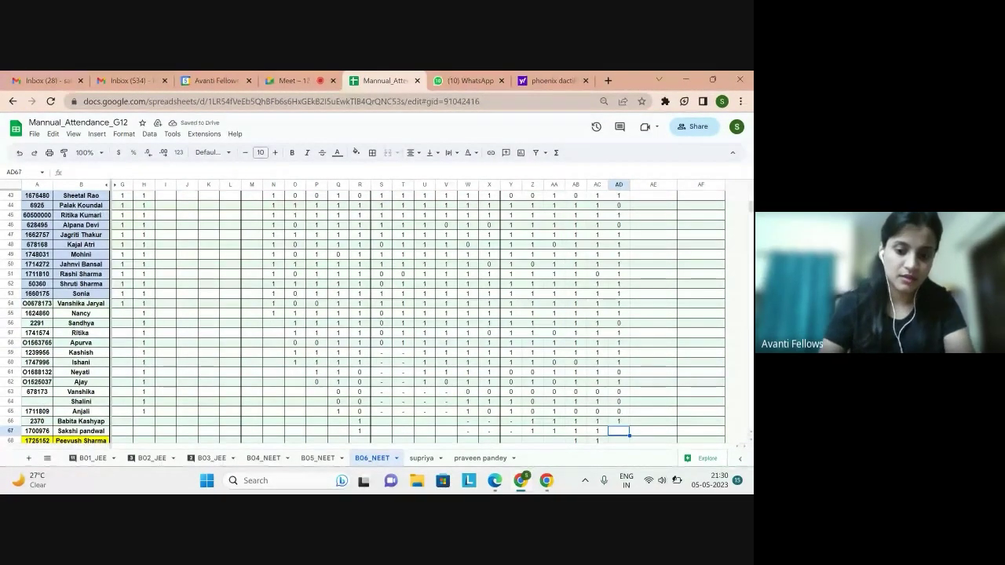
pyautogui.write('0')
pyautogui.press('Return')
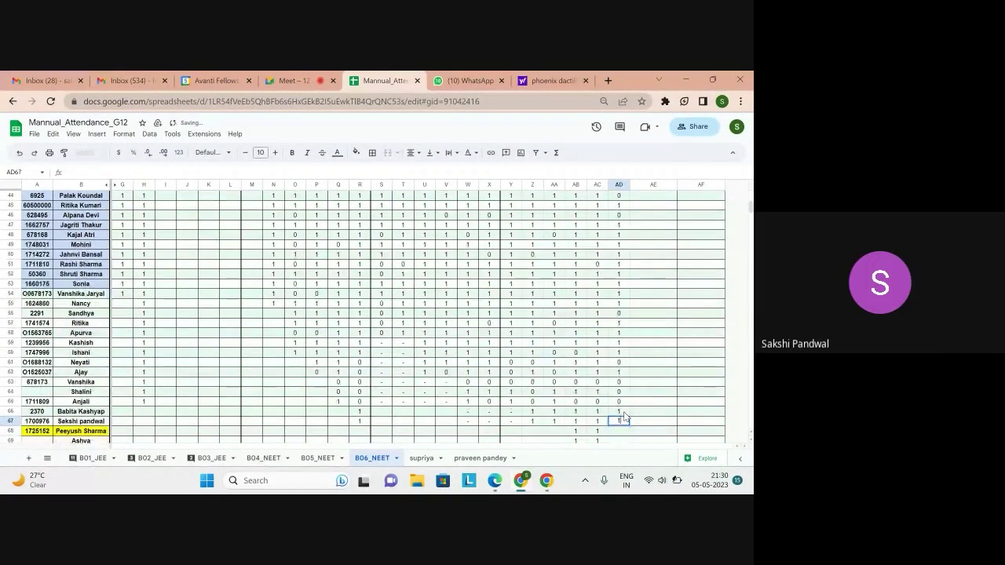
pyautogui.press('Return')
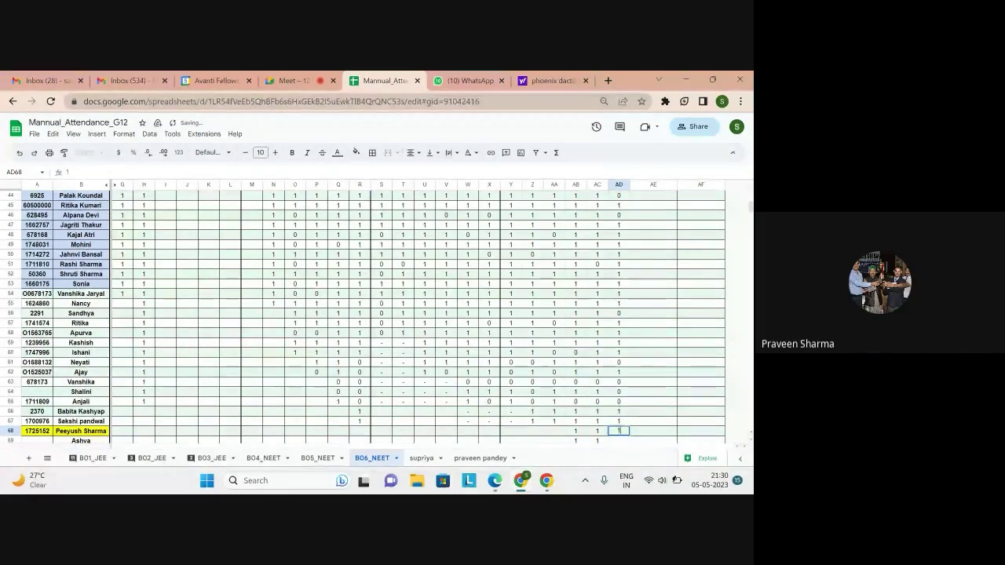
pyautogui.press('Return')
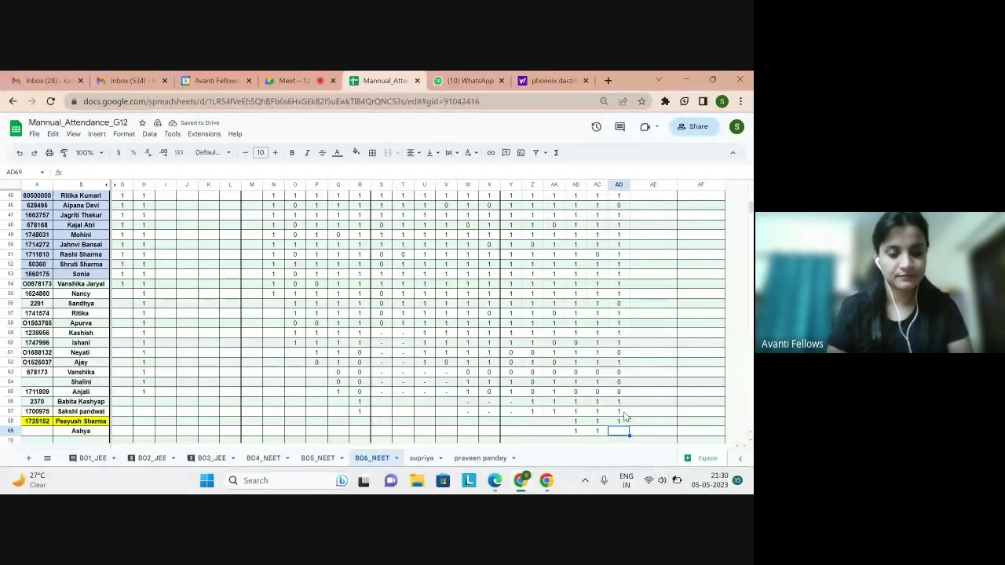
pyautogui.write('0')
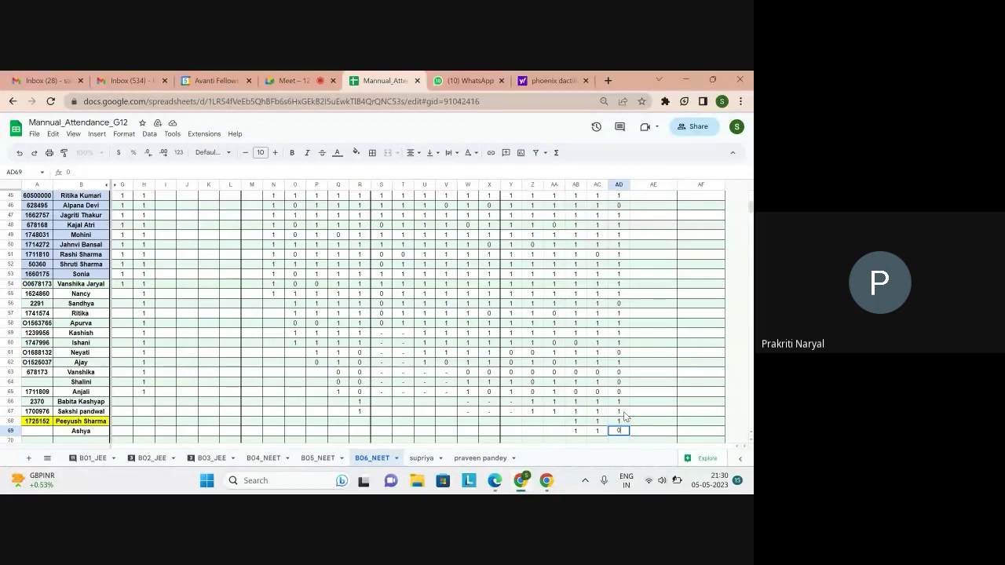
# Return to the start of the B06_NEET sheet and review the first students' rows in the attendance list.
pyautogui.press('Left')
pyautogui.press('Left')
pyautogui.press('Left')
pyautogui.press('Left')
pyautogui.press('Left')
pyautogui.press('Left')
pyautogui.press('Left')
pyautogui.press('Left')
pyautogui.press('Left')
pyautogui.press('Left')
pyautogui.press('Left')
pyautogui.press('Left')
pyautogui.press('Left')
pyautogui.press('Left')
pyautogui.press('Left')
pyautogui.press('Left')
pyautogui.press('Left')
pyautogui.press('Left')
pyautogui.press('Left')
pyautogui.press('Left')
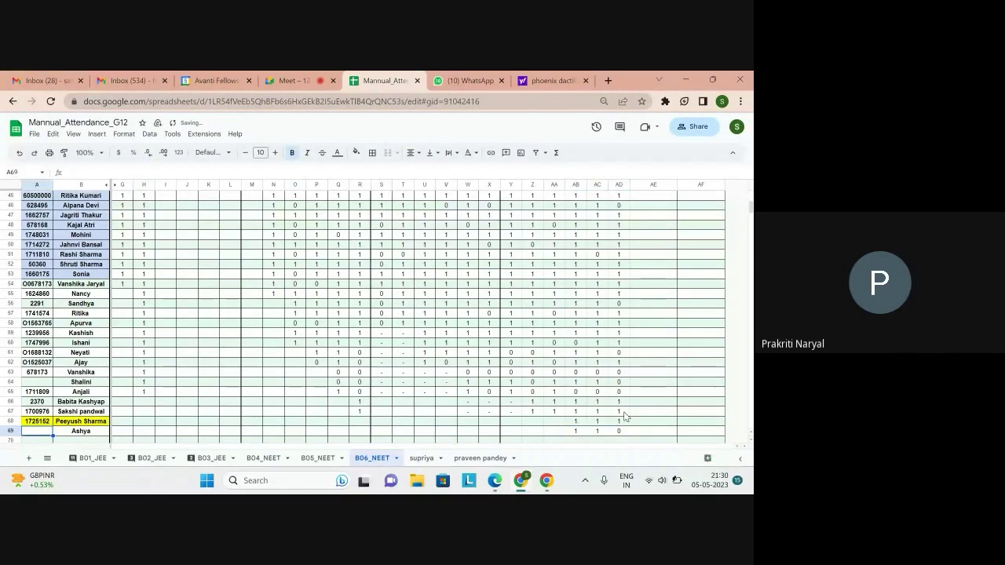
pyautogui.press('Up')
pyautogui.press('Up')
pyautogui.press('Up')
pyautogui.press('Up')
pyautogui.press('Up')
pyautogui.press('Up')
pyautogui.press('Up')
pyautogui.press('Up')
pyautogui.press('Up')
pyautogui.press('Up')
pyautogui.press('Up')
pyautogui.press('Up')
pyautogui.press('Up')
pyautogui.press('Up')
pyautogui.press('Up')
pyautogui.press('Up')
pyautogui.press('Up')
pyautogui.press('Up')
pyautogui.press('Up')
pyautogui.press('Up')
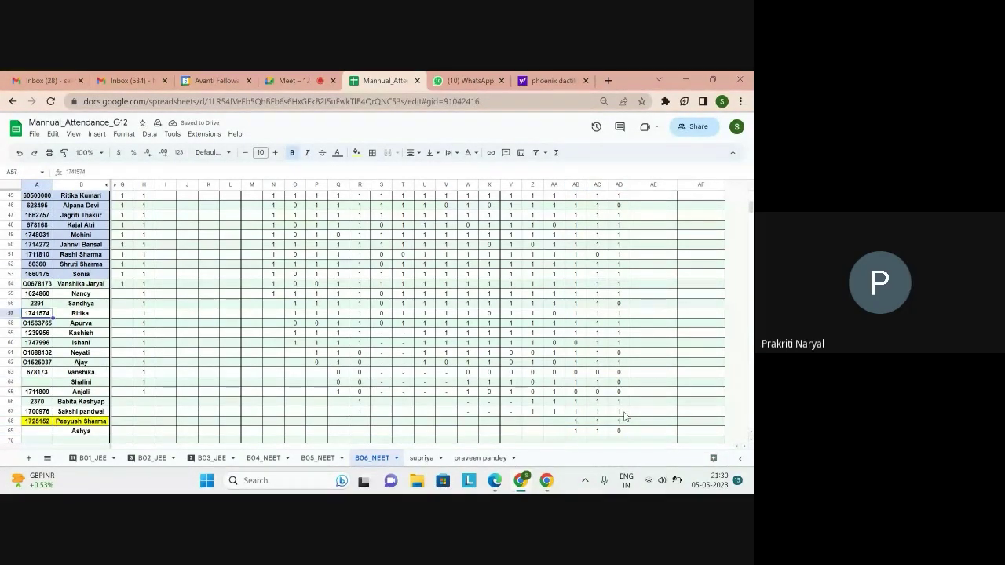
pyautogui.press('Up')
pyautogui.press('Up')
pyautogui.press('Up')
pyautogui.press('Up')
pyautogui.press('Up')
pyautogui.press('Up')
pyautogui.press('Up')
pyautogui.press('Up')
pyautogui.press('Up')
pyautogui.press('Up')
pyautogui.press('Up')
pyautogui.press('Up')
pyautogui.press('Up')
pyautogui.press('Up')
pyautogui.press('Up')
pyautogui.press('Up')
pyautogui.press('Up')
pyautogui.press('Up')
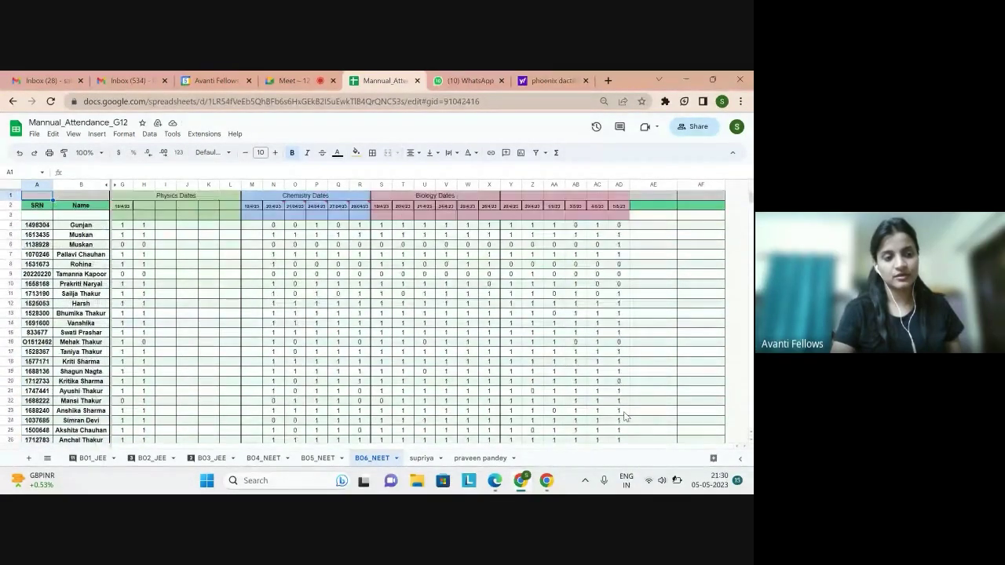
pyautogui.press('Down')
pyautogui.press('Down')
pyautogui.press('Down')
pyautogui.press('Down')
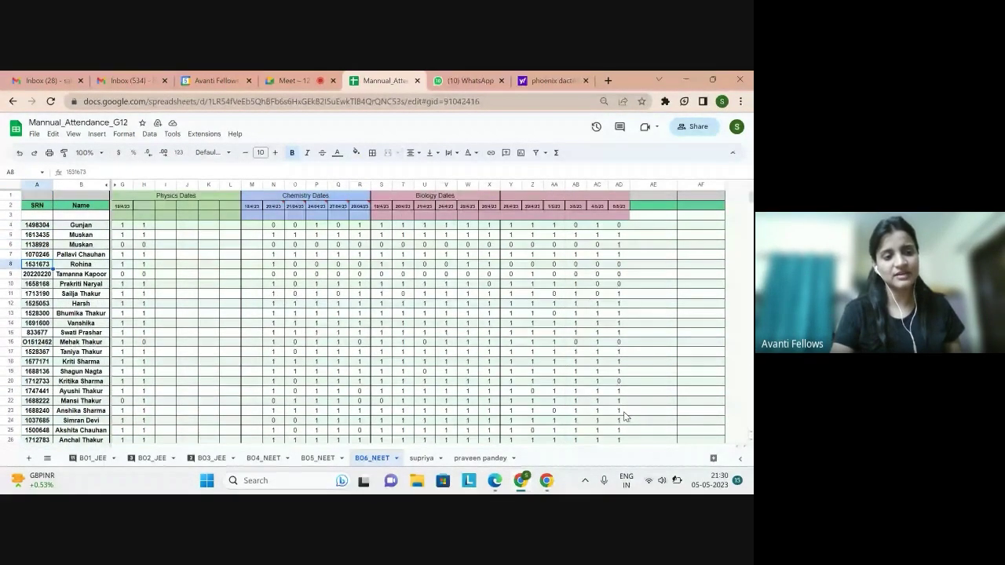
# Change the 5/5/23 attendance of the student in row 10 to 1 in AD10.
pyautogui.press('Right')
pyautogui.press('Right')
pyautogui.press('Right')
pyautogui.press('Right')
pyautogui.press('Right')
pyautogui.press('Right')
pyautogui.press('Right')
pyautogui.press('Right')
pyautogui.press('Right')
pyautogui.press('Right')
pyautogui.press('Right')
pyautogui.press('Right')
pyautogui.press('Right')
pyautogui.press('Right')
pyautogui.press('Right')
pyautogui.press('Right')
pyautogui.press('Right')
pyautogui.press('Right')
pyautogui.press('Right')
pyautogui.press('Right')
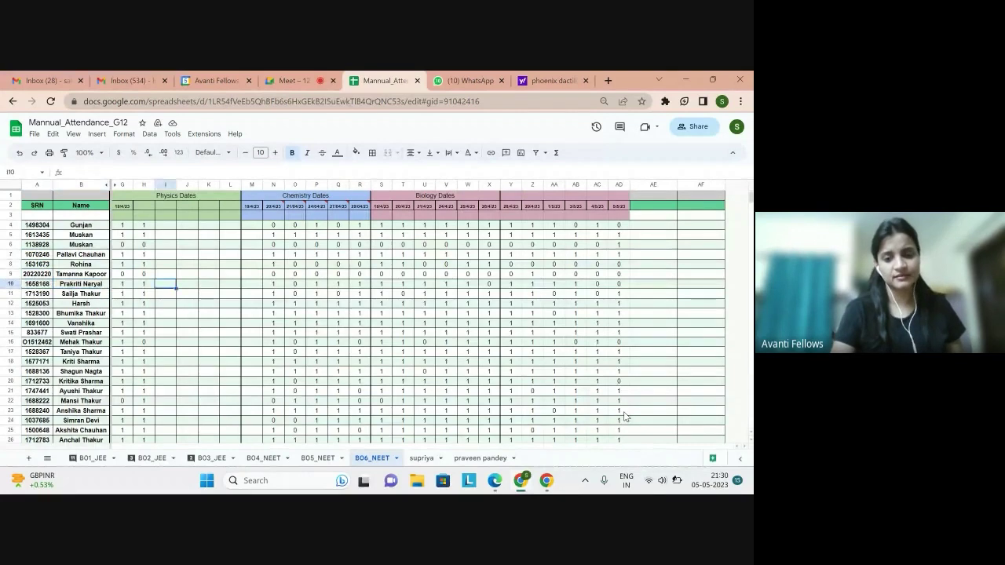
pyautogui.press('Left')
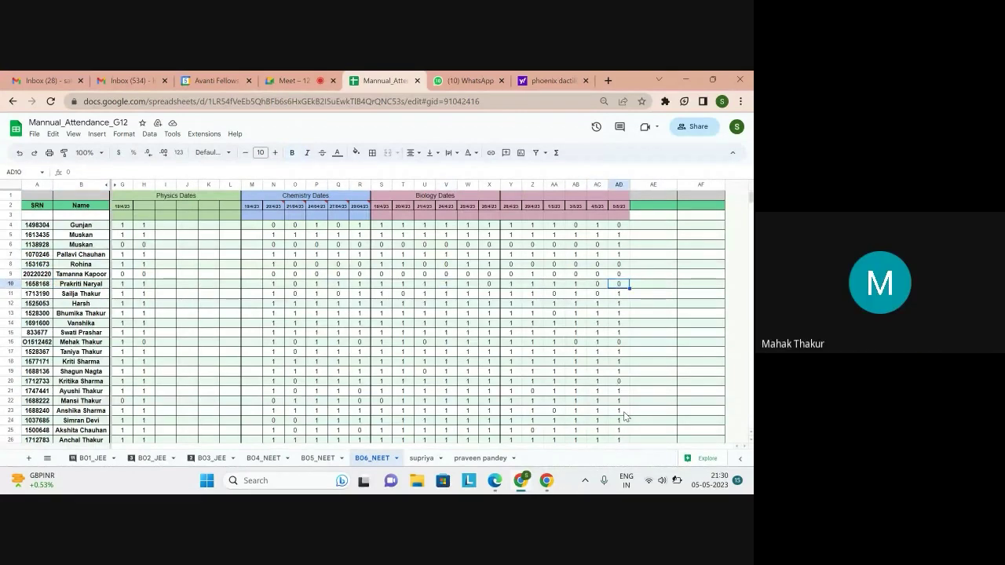
pyautogui.write('0')
pyautogui.press('Return')
# Mark the students in rows 16 and 20 present for 5/5/23 with 1 in AD16 and AD20.
pyautogui.press('Down')
pyautogui.press('Down')
pyautogui.press('Down')
pyautogui.press('Down')
pyautogui.press('Down')
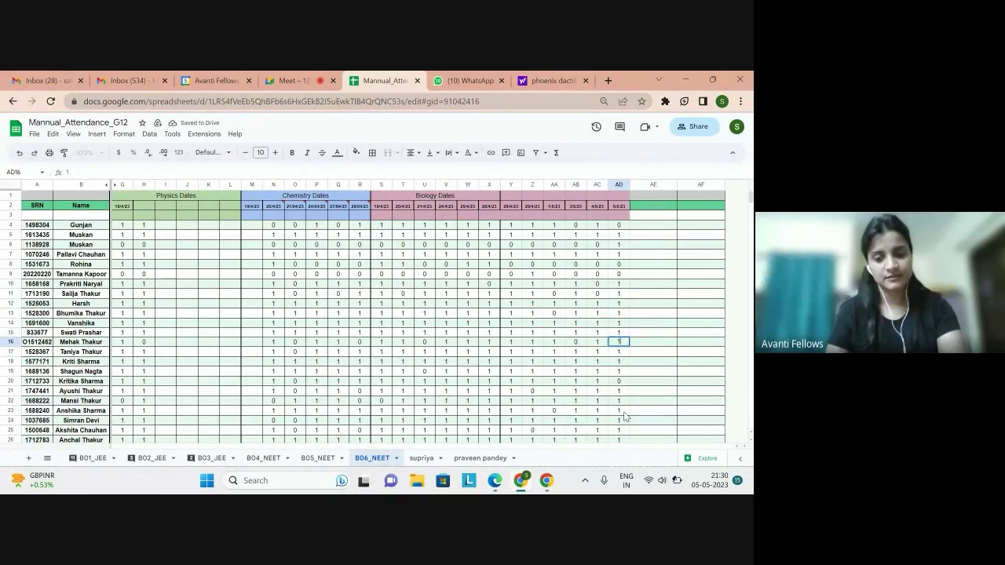
pyautogui.press('Down')
pyautogui.press('Down')
pyautogui.press('Down')
pyautogui.press('Down')
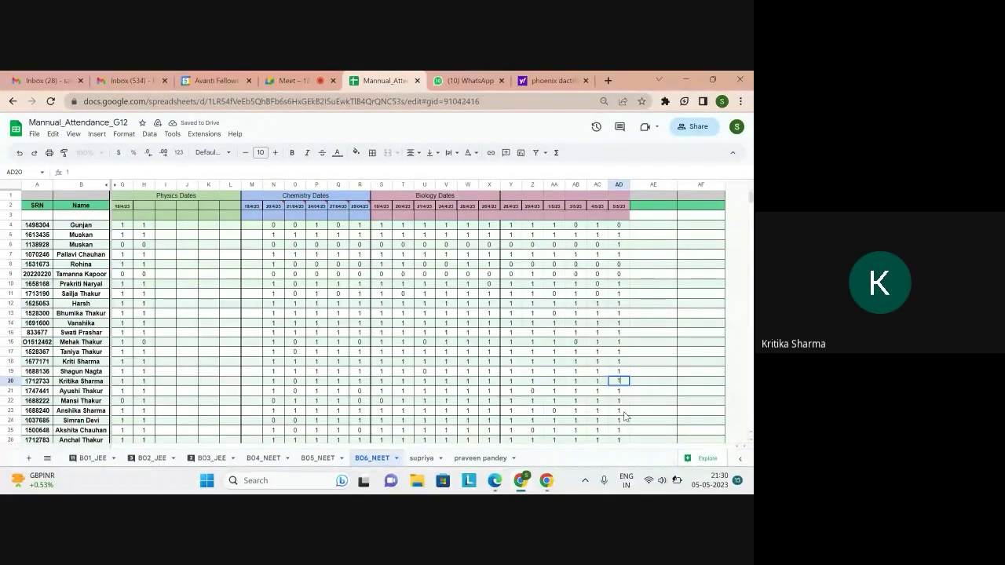
pyautogui.write('1')
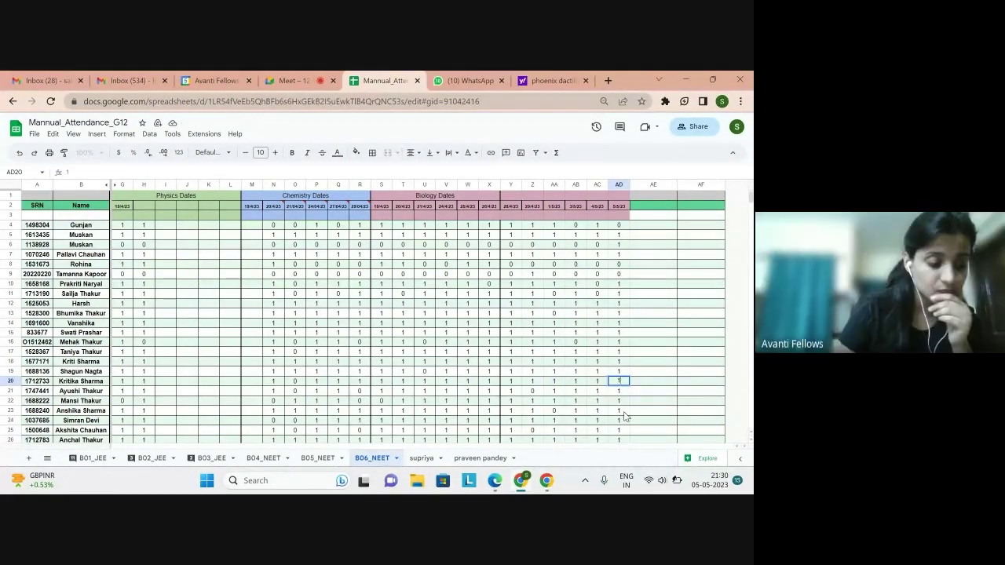
# Record the 5/5/23 attendance of the student in row 55 as 1 in AD55.
pyautogui.press('Return')
pyautogui.press('Return')
pyautogui.press('Return')
pyautogui.press('Return')
pyautogui.press('Return')
pyautogui.press('Return')
pyautogui.press('Return')
pyautogui.press('Return')
pyautogui.press('Return')
pyautogui.press('Return')
pyautogui.press('Return')
pyautogui.press('Return')
pyautogui.press('Return')
pyautogui.press('Return')
pyautogui.press('Return')
pyautogui.press('Return')
pyautogui.press('Return')
pyautogui.press('Return')
pyautogui.press('Return')
pyautogui.press('Return')
pyautogui.press('Return')
pyautogui.press('Return')
pyautogui.press('Return')
pyautogui.press('Return')
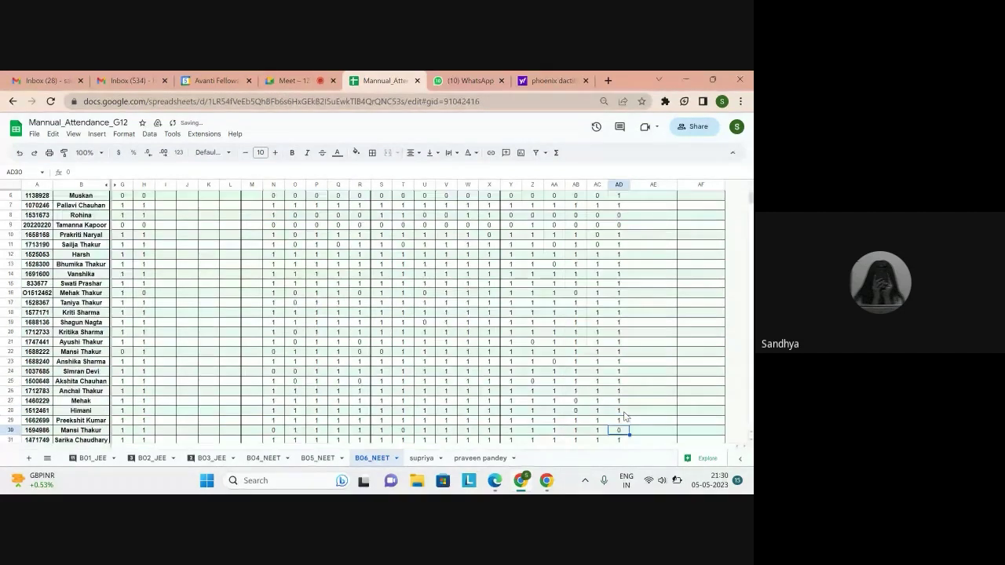
pyautogui.write('1')
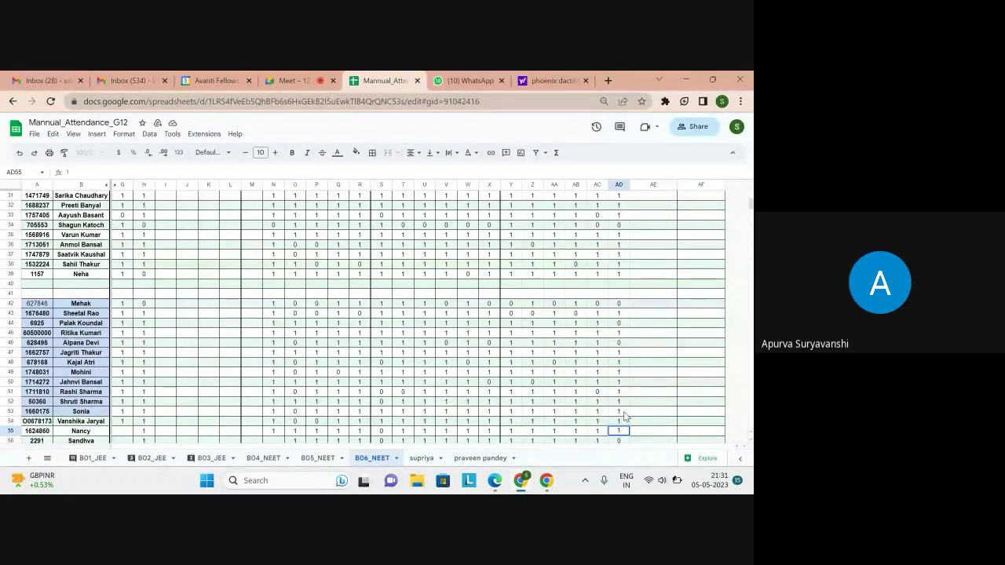
pyautogui.press('Escape')
# Change the 5/5/23 attendance of the student in row 46 to 1 in AD46.
pyautogui.scroll(-2, 624, 417)
pyautogui.click(624, 417)
pyautogui.press('Up')
pyautogui.press('Up')
pyautogui.press('Up')
pyautogui.press('Up')
pyautogui.press('Up')
pyautogui.press('Up')
pyautogui.press('Up')
pyautogui.press('Up')
pyautogui.press('Up')
pyautogui.press('Up')
pyautogui.press('Up')
pyautogui.press('Up')
pyautogui.press('Up')
pyautogui.press('Up')
pyautogui.press('Up')
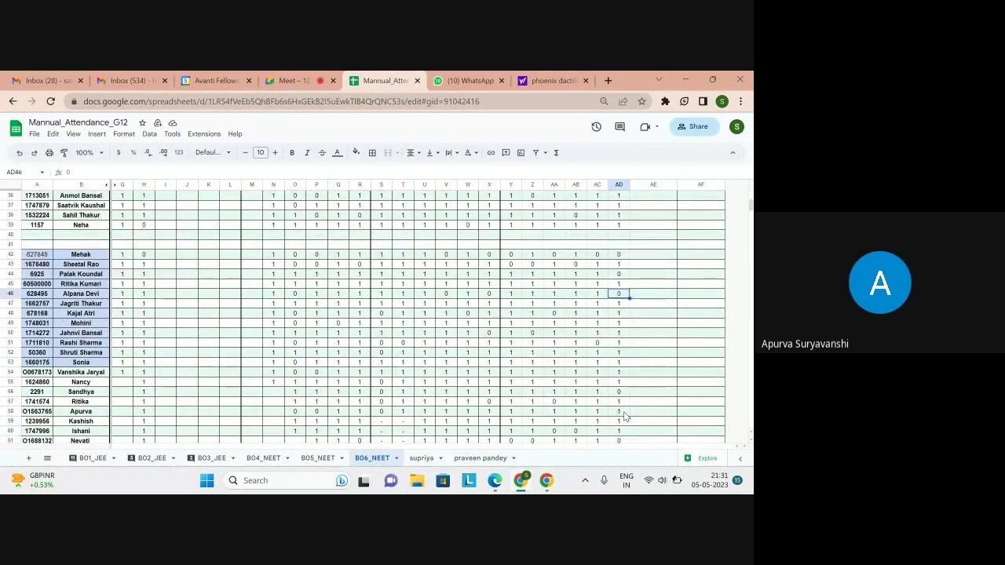
pyautogui.press('Down')
pyautogui.press('Down')
pyautogui.write('1')
pyautogui.press('Up')
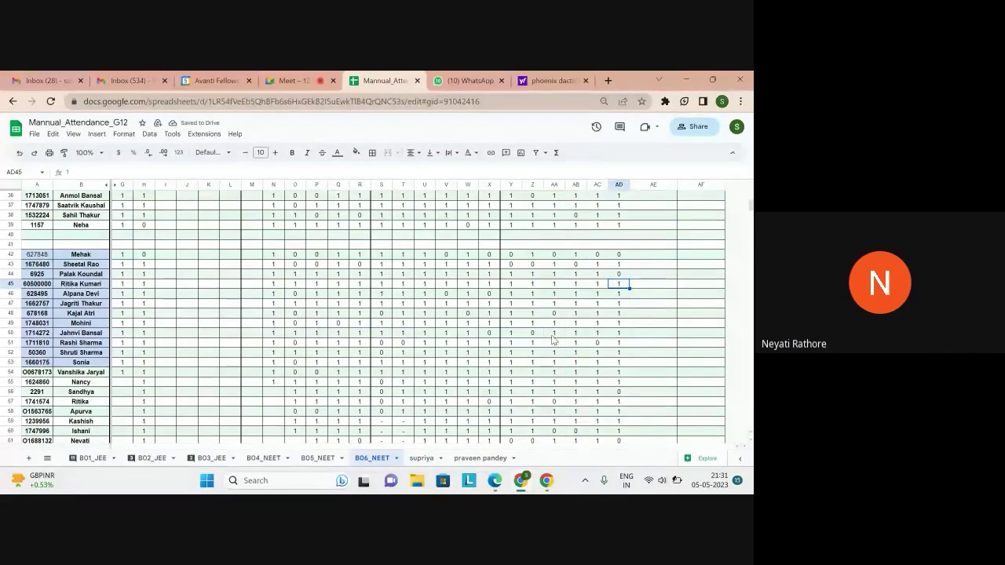
# Change the 5/5/23 attendance of the student in row 61 to 1 in AD61.
pyautogui.press('Down')
pyautogui.press('Down')
pyautogui.press('Down')
pyautogui.press('Down')
pyautogui.press('Down')
pyautogui.press('Down')
pyautogui.press('Down')
pyautogui.press('Down')
pyautogui.press('Down')
pyautogui.press('Down')
pyautogui.press('Down')
pyautogui.press('Down')
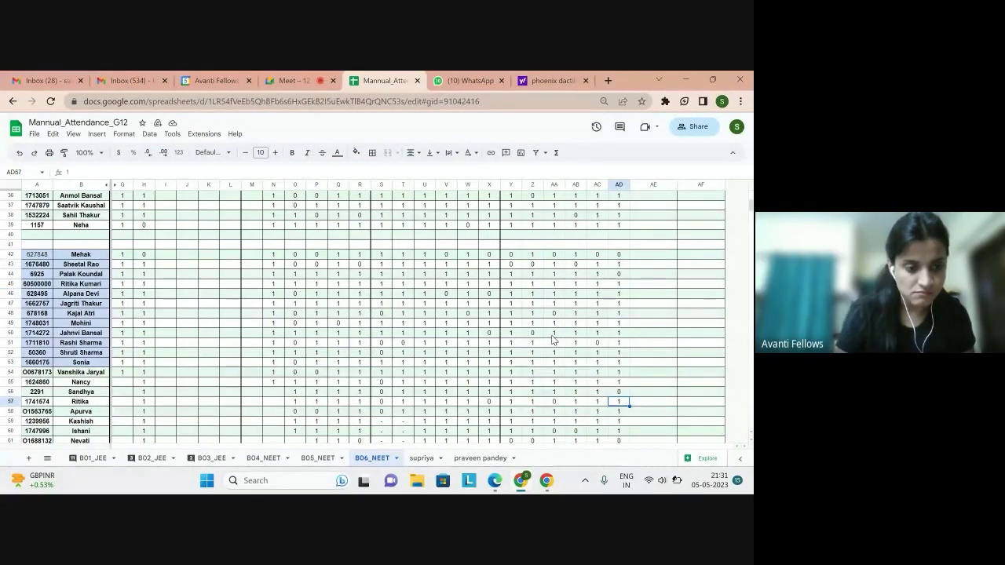
pyautogui.press('Down')
pyautogui.press('Down')
pyautogui.press('Down')
pyautogui.press('Down')
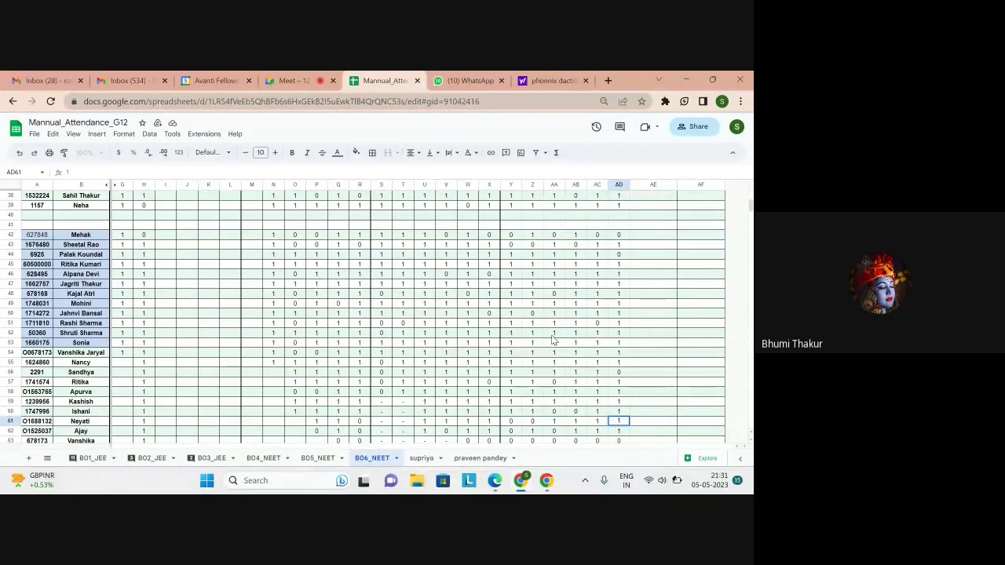
# Go back to the first students' rows and enter 1 as the 5/5/23 attendance in AD13.
pyautogui.press('Up')
pyautogui.press('Up')
pyautogui.press('Up')
pyautogui.press('Up')
pyautogui.press('Up')
pyautogui.press('Up')
pyautogui.press('Up')
pyautogui.press('Up')
pyautogui.press('Up')
pyautogui.press('Up')
pyautogui.press('Up')
pyautogui.press('Up')
pyautogui.press('Up')
pyautogui.press('Up')
pyautogui.press('Up')
pyautogui.press('Up')
pyautogui.press('Up')
pyautogui.press('Up')
pyautogui.press('Up')
pyautogui.press('Up')
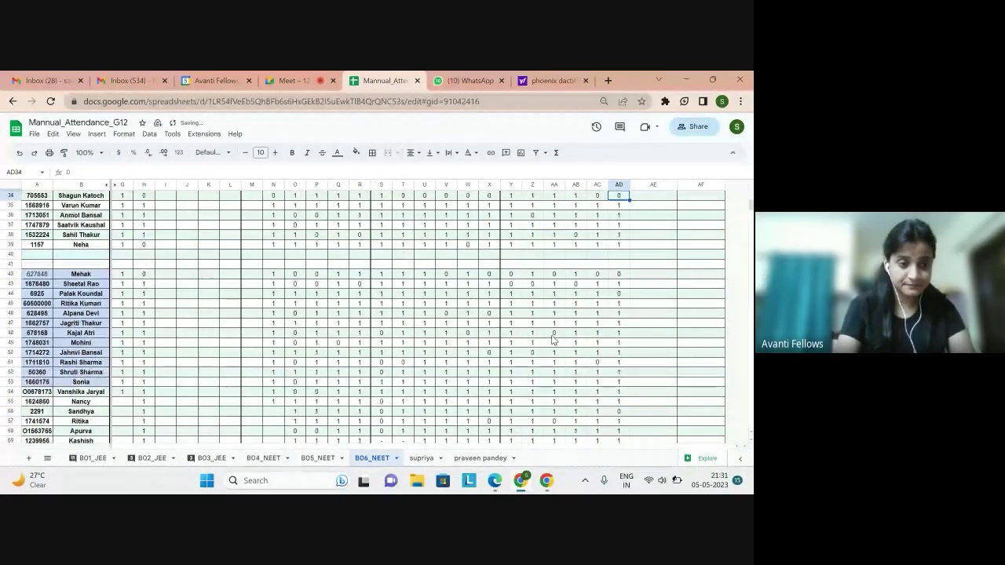
pyautogui.press('Up')
pyautogui.press('Up')
pyautogui.press('Up')
pyautogui.press('Up')
pyautogui.press('Up')
pyautogui.press('Up')
pyautogui.press('Up')
pyautogui.press('Up')
pyautogui.press('Up')
pyautogui.press('Up')
pyautogui.press('Up')
pyautogui.press('Up')
pyautogui.press('Up')
pyautogui.press('Up')
pyautogui.press('Up')
pyautogui.press('Up')
pyautogui.press('Up')
pyautogui.press('Up')
pyautogui.press('Up')
pyautogui.press('Up')
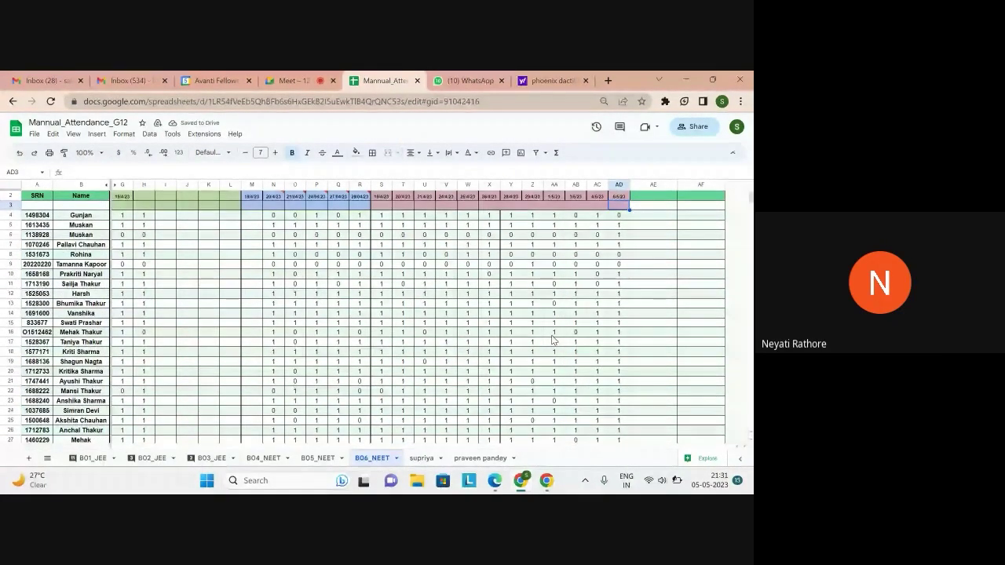
pyautogui.press('Down')
pyautogui.press('Down')
pyautogui.press('Down')
pyautogui.press('Down')
pyautogui.press('Down')
pyautogui.press('Down')
pyautogui.press('Down')
pyautogui.press('Down')
pyautogui.press('Down')
pyautogui.press('Down')
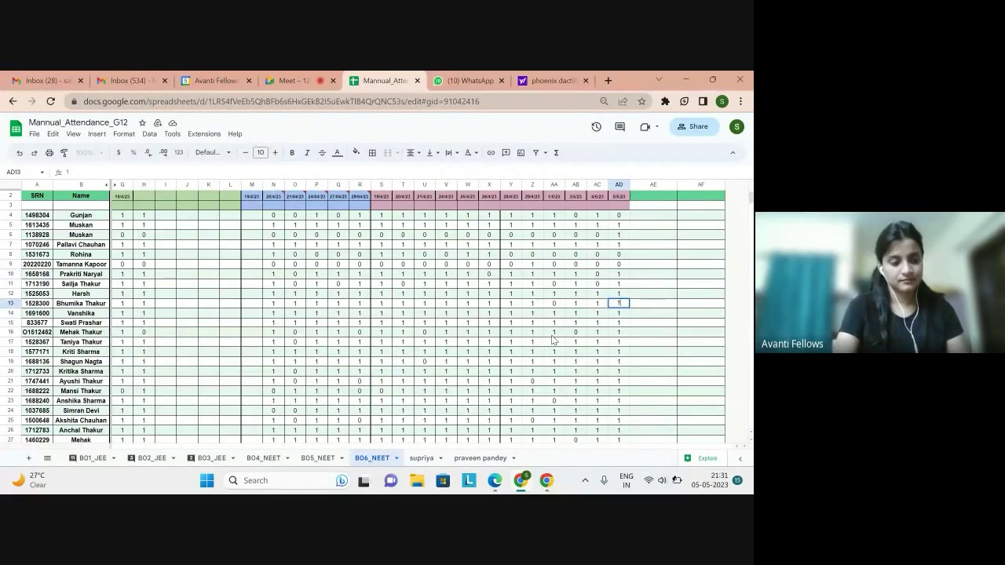
# Switch to the Google Meet call and open the meeting's activities list.
pyautogui.click(294, 81)
pyautogui.click(676, 443)
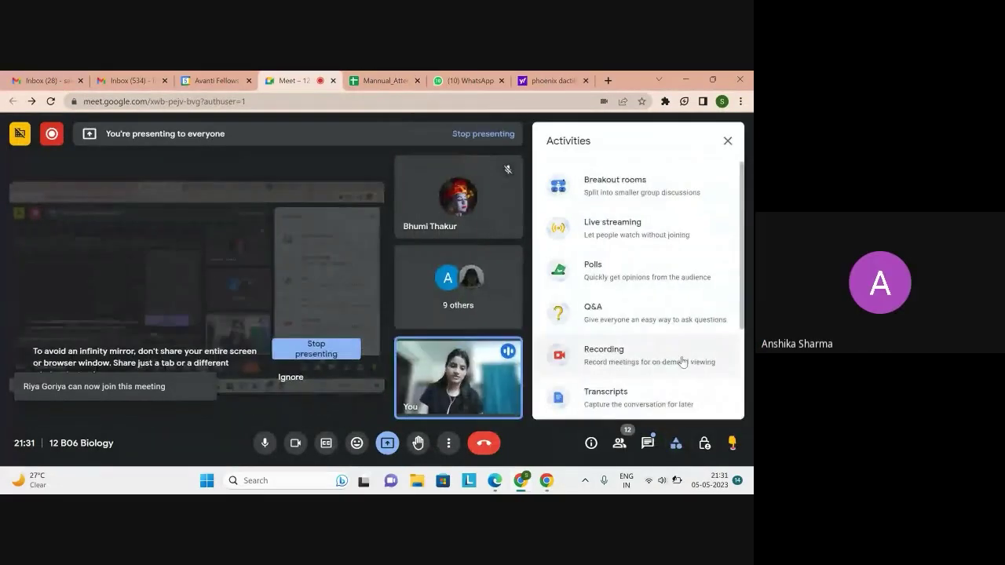